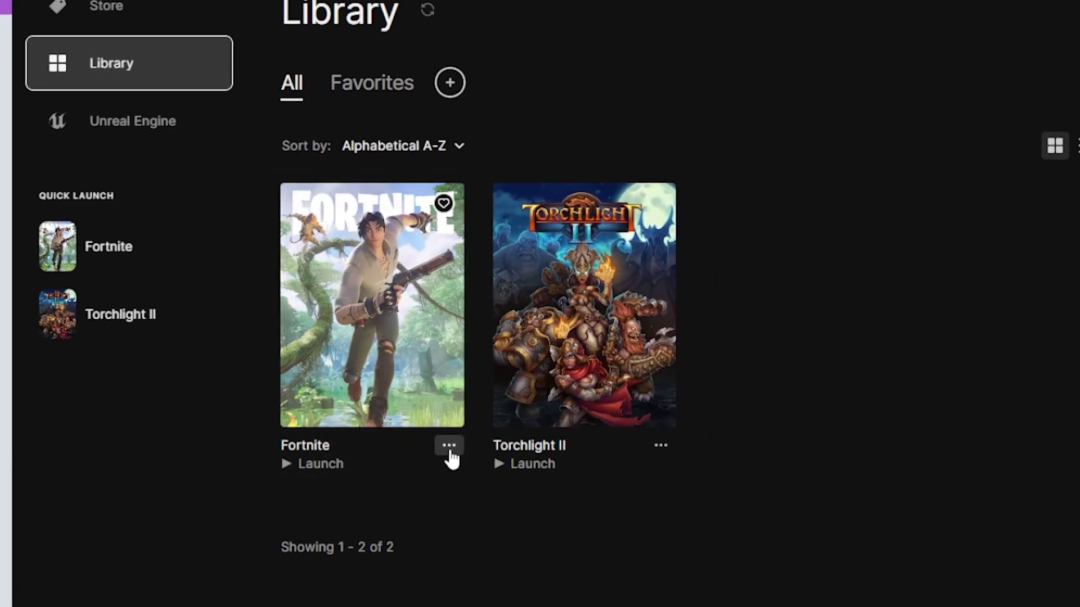
Start Verify Files for Fortnite from its Manage panel in the library
{"action": "left_click", "coordinate": [449, 450]}
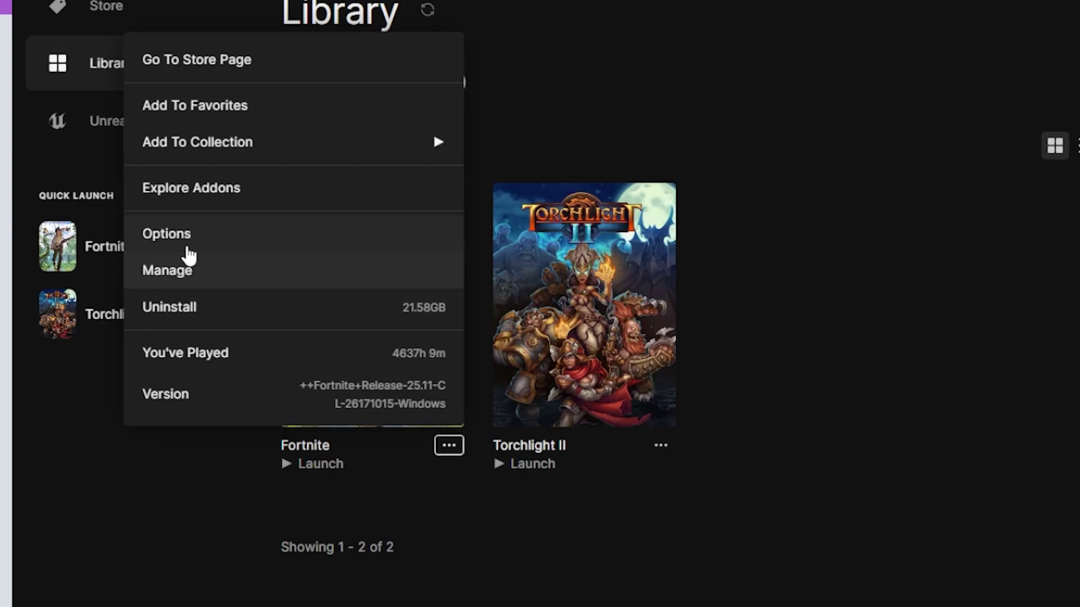
{"action": "left_click", "coordinate": [180, 278]}
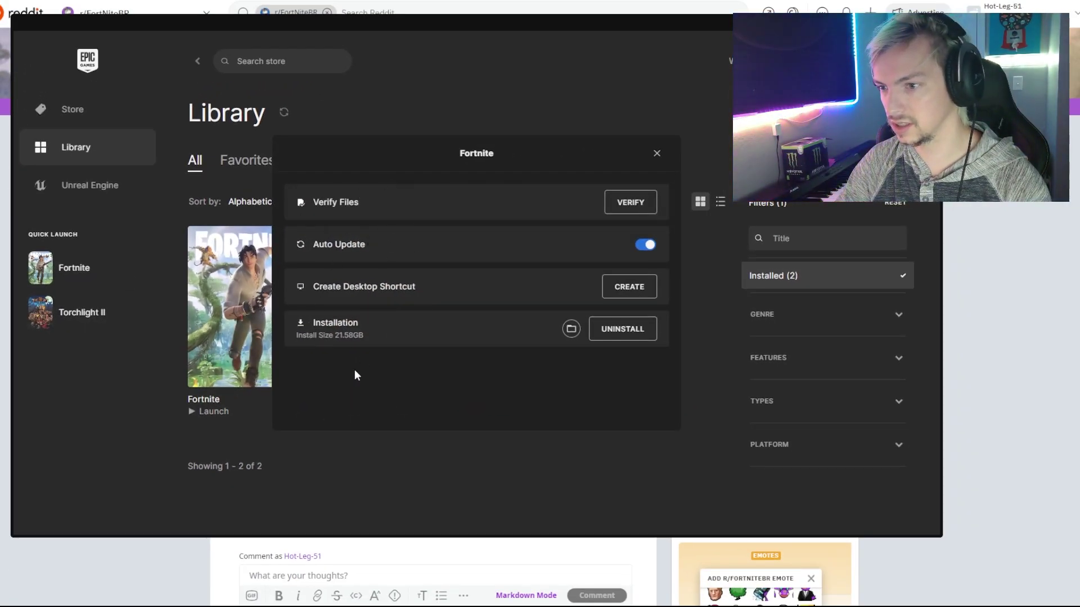
{"action": "left_click", "coordinate": [628, 203]}
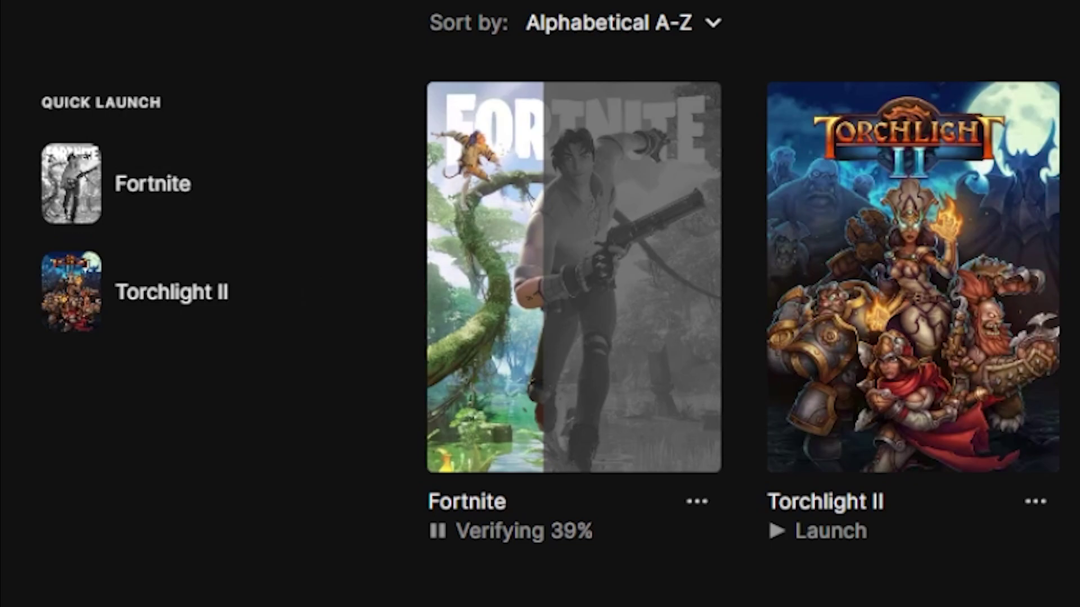
{"action": "left_click", "coordinate": [697, 504]}
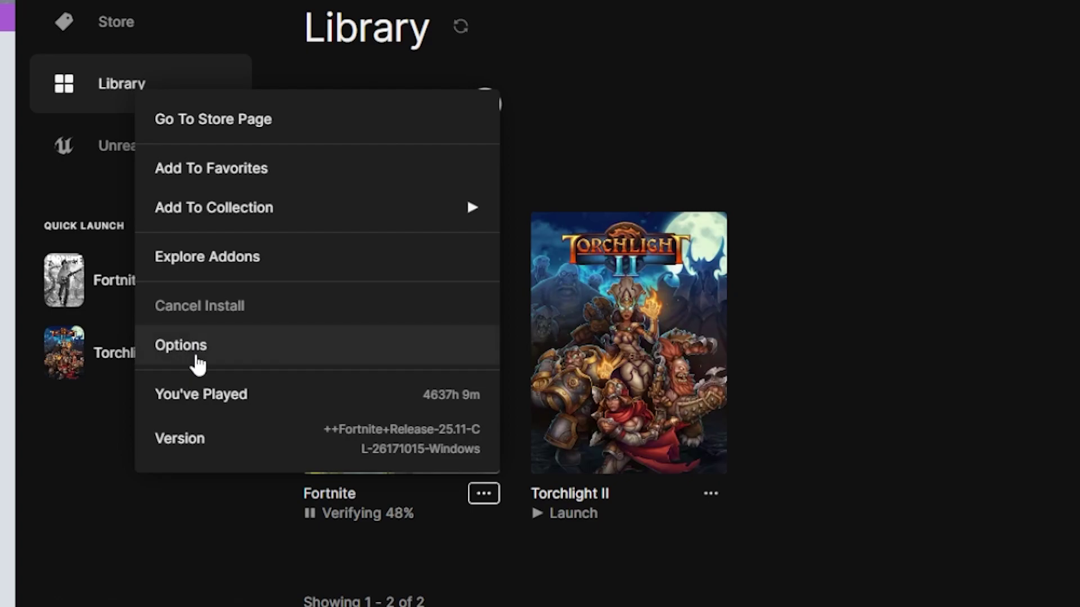
{"action": "left_click", "coordinate": [195, 357]}
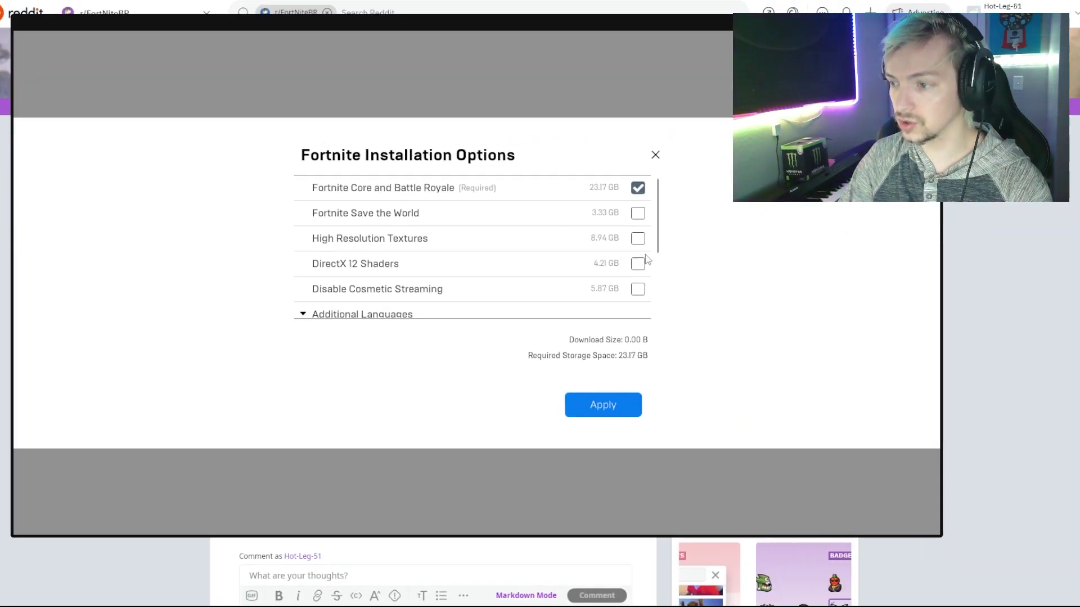
{"action": "left_click", "coordinate": [671, 265]}
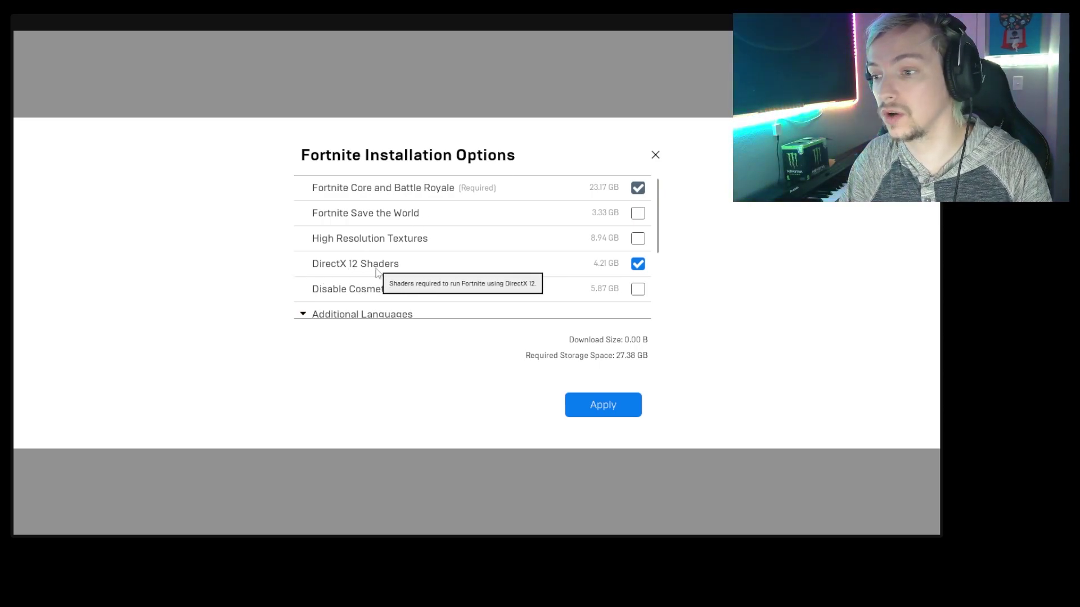
{"action": "left_click", "coordinate": [639, 265]}
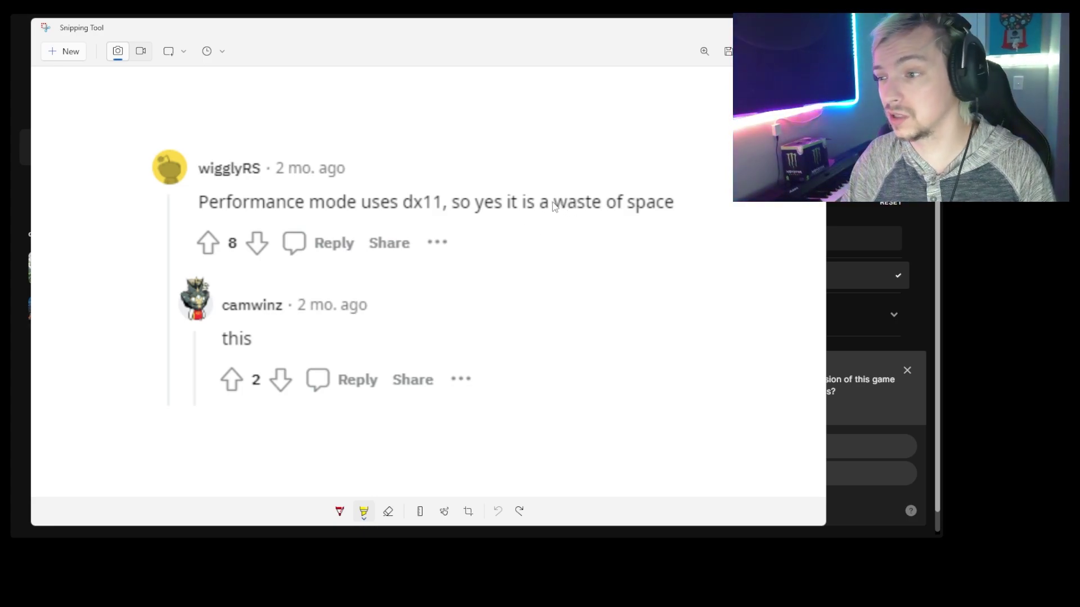
{"action": "left_click_drag", "start_coordinate": [554, 207], "coordinate": [675, 212]}
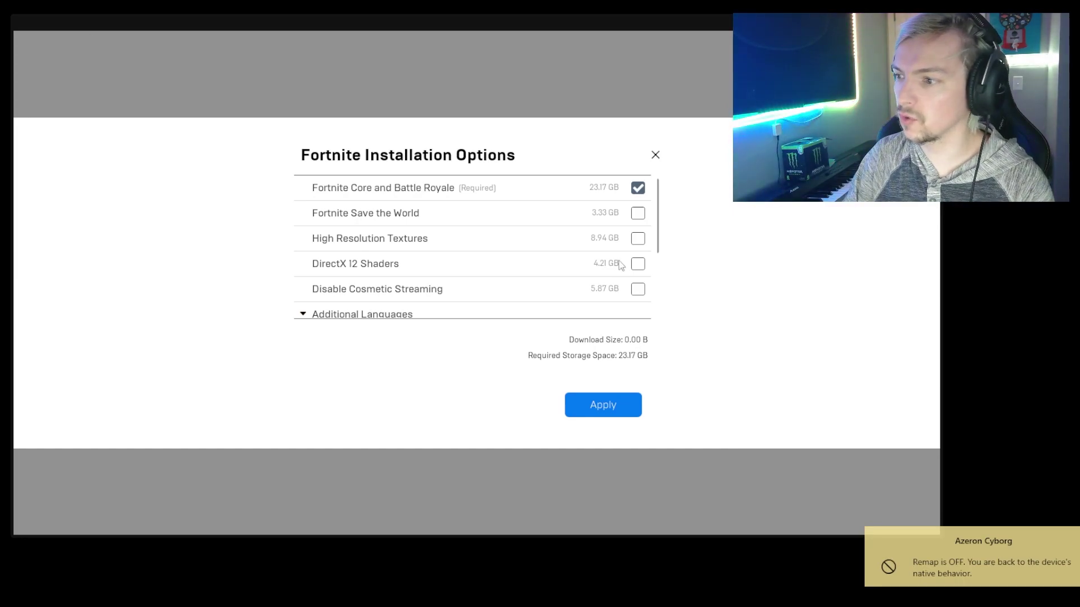
{"action": "scroll", "coordinate": [586, 218], "scroll_direction": "down", "scroll_amount": 3}
{"action": "scroll", "coordinate": [594, 217], "scroll_direction": "up", "scroll_amount": 2}
{"action": "scroll", "coordinate": [594, 216], "scroll_direction": "up", "scroll_amount": 1}
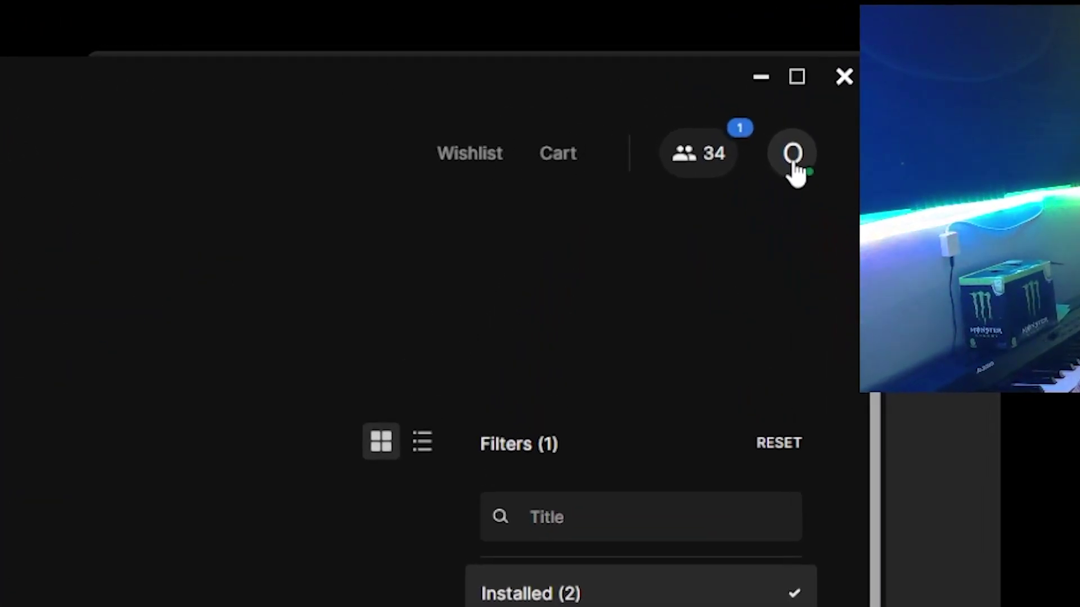
Open the launcher Settings from the account menu and scroll down to Manage Games
{"action": "left_click", "coordinate": [701, 85]}
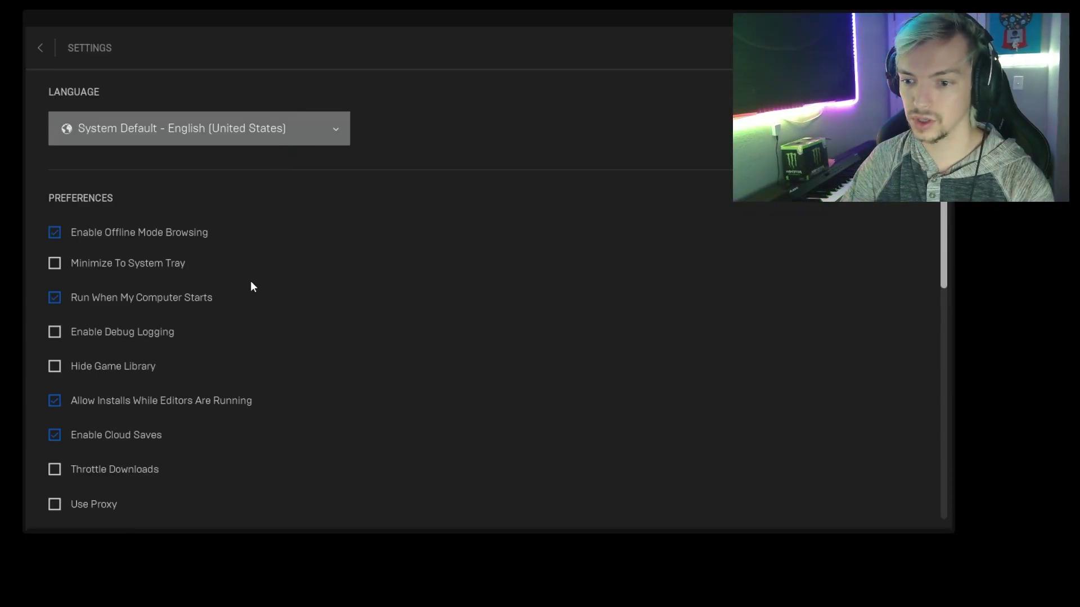
{"action": "scroll", "coordinate": [253, 280], "scroll_direction": "down", "scroll_amount": 5}
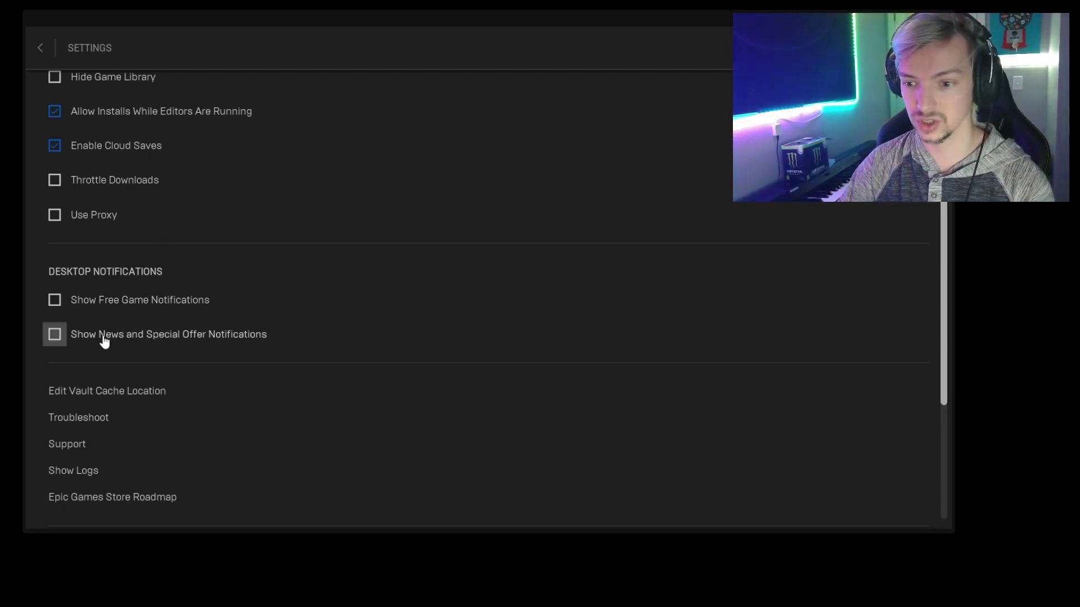
{"action": "scroll", "coordinate": [105, 341], "scroll_direction": "down", "scroll_amount": 4}
{"action": "scroll", "coordinate": [106, 332], "scroll_direction": "down", "scroll_amount": 1}
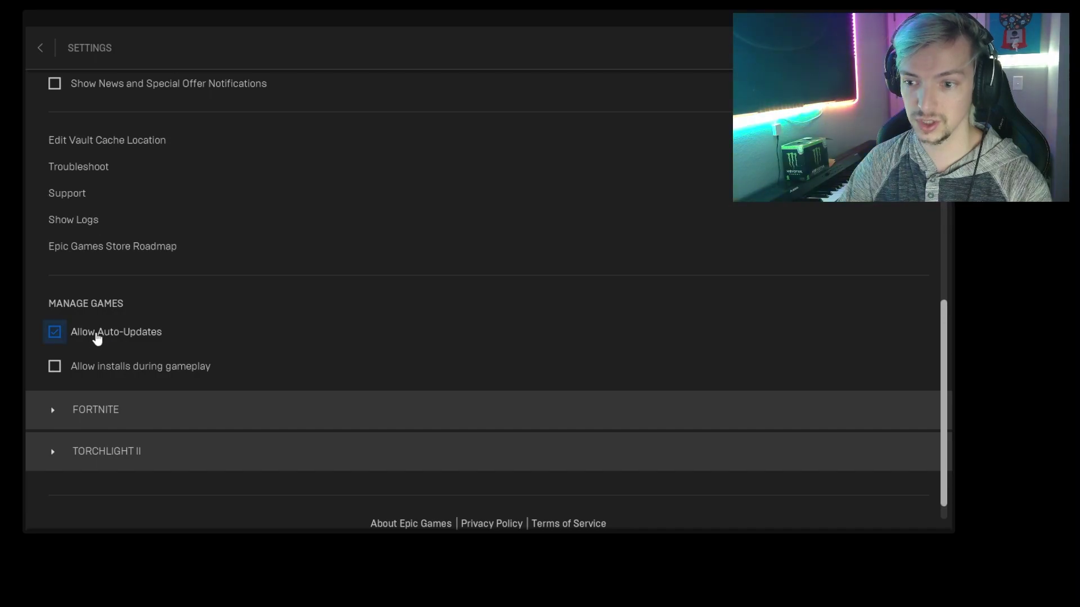
Enable Additional Command Line Arguments for Fortnite and enter -NOSPLASH -USEALLAVAILABLECORES
{"action": "left_click", "coordinate": [53, 411]}
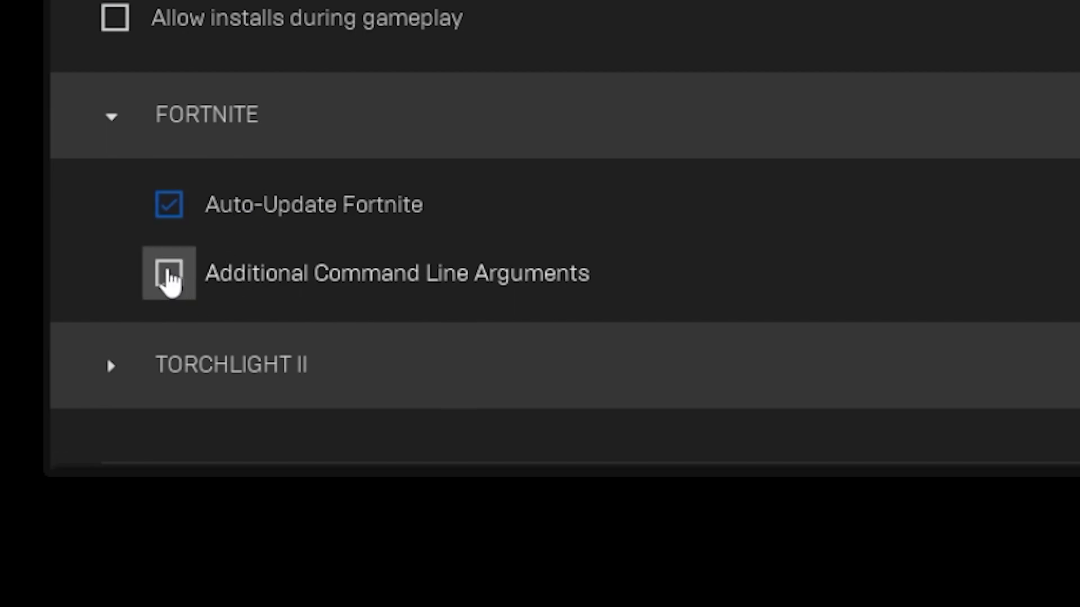
{"action": "left_click", "coordinate": [169, 290]}
{"action": "scroll", "coordinate": [272, 214], "scroll_direction": "down", "scroll_amount": 2}
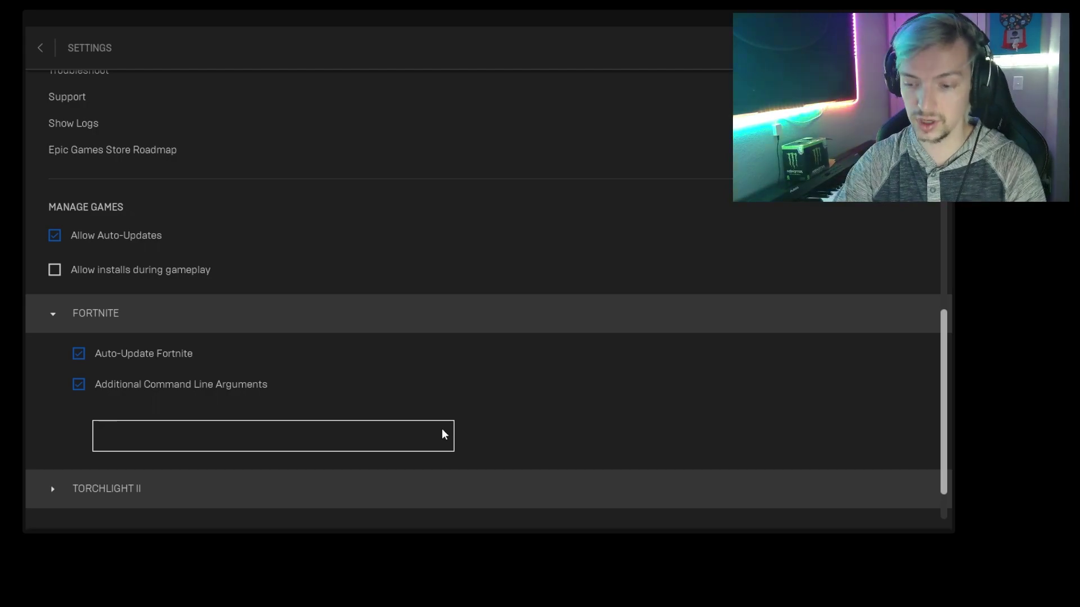
{"action": "type", "text": "-NOSPLA"}
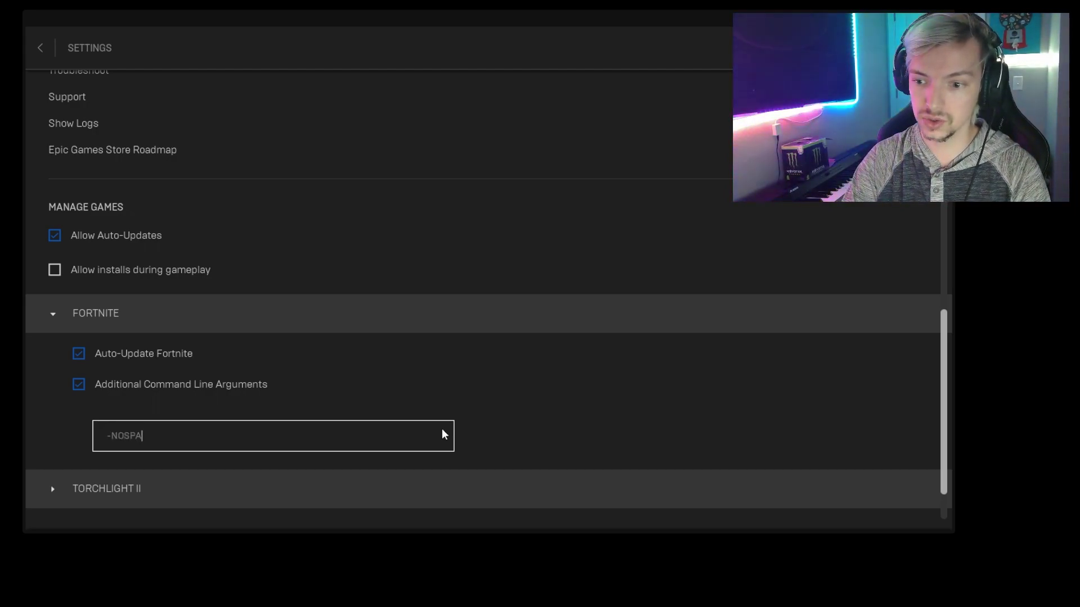
{"action": "type", "text": "SH"}
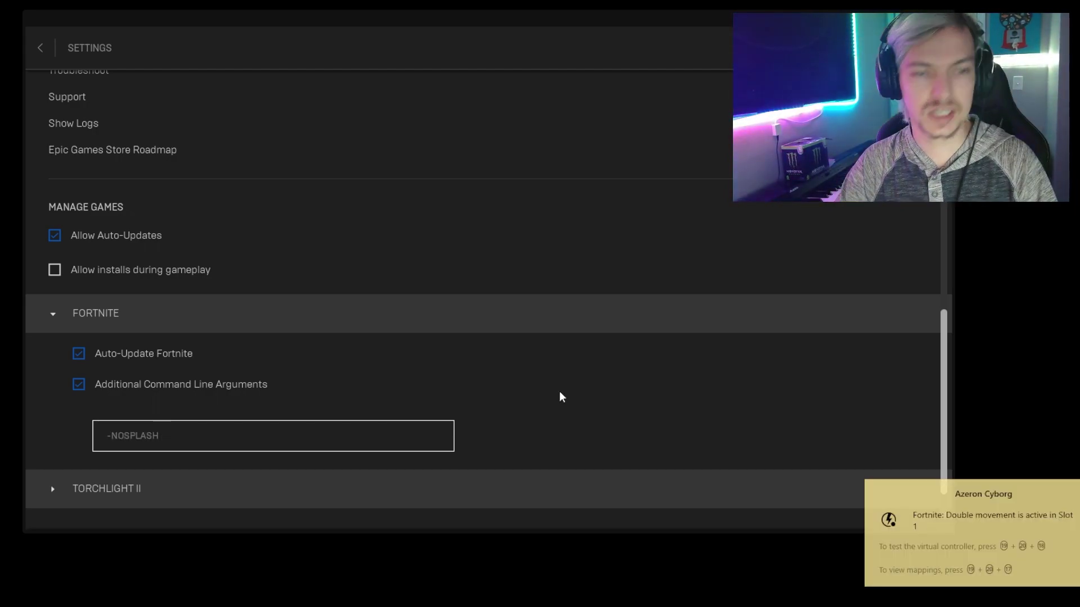
{"action": "type", "text": " -USEALLAVAILABLECORES"}
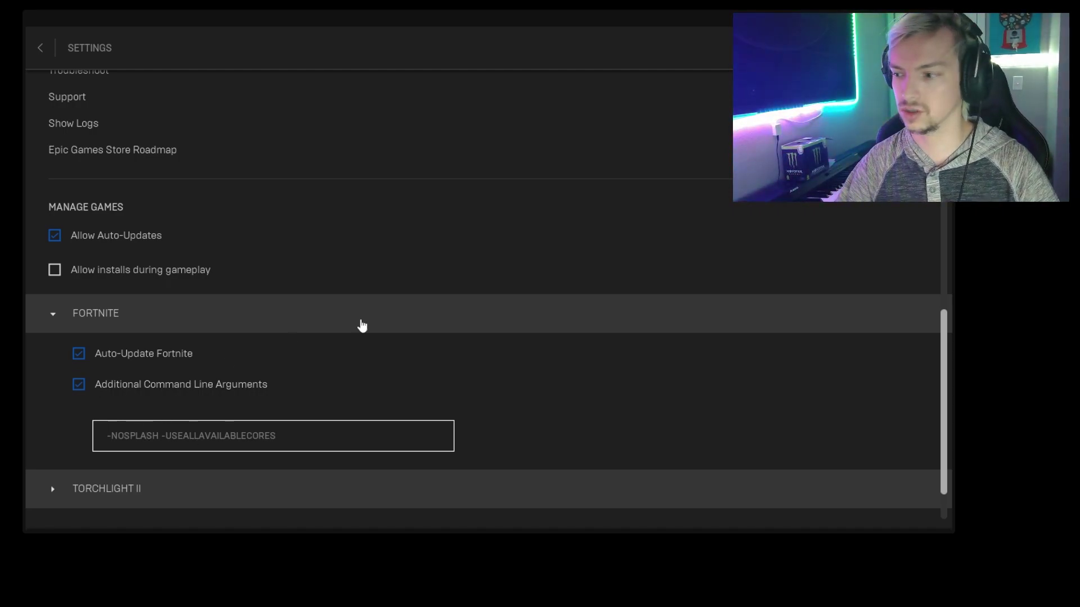
{"action": "scroll", "coordinate": [646, 427], "scroll_direction": "down", "scroll_amount": 2}
{"action": "scroll", "coordinate": [581, 463], "scroll_direction": "up", "scroll_amount": 6}
{"action": "scroll", "coordinate": [560, 346], "scroll_direction": "up", "scroll_amount": 6}
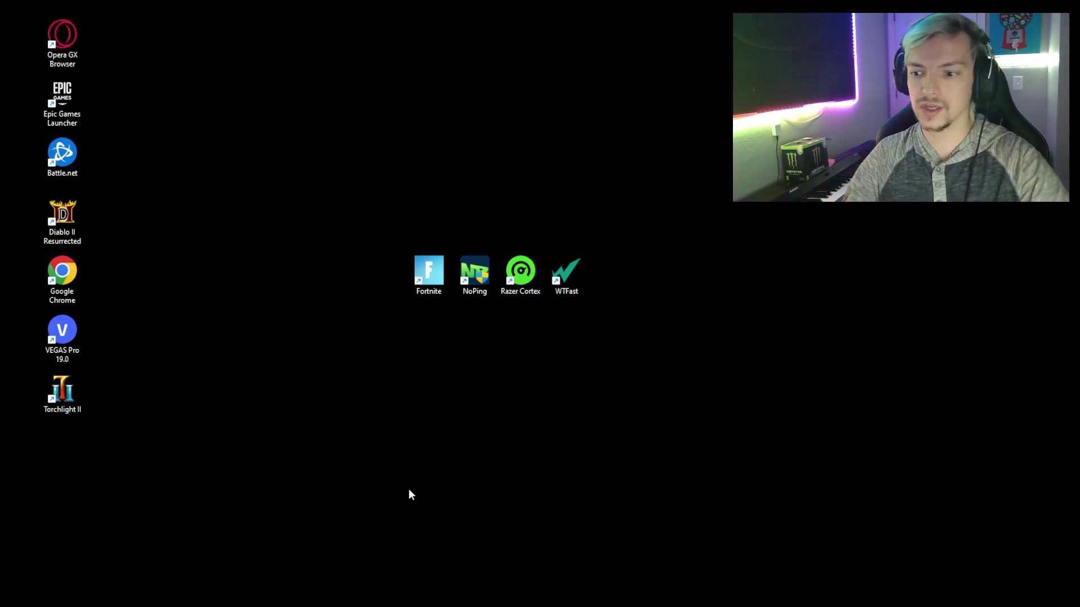
{"action": "left_click", "coordinate": [474, 592]}
{"action": "type", "text": "visual effects"}
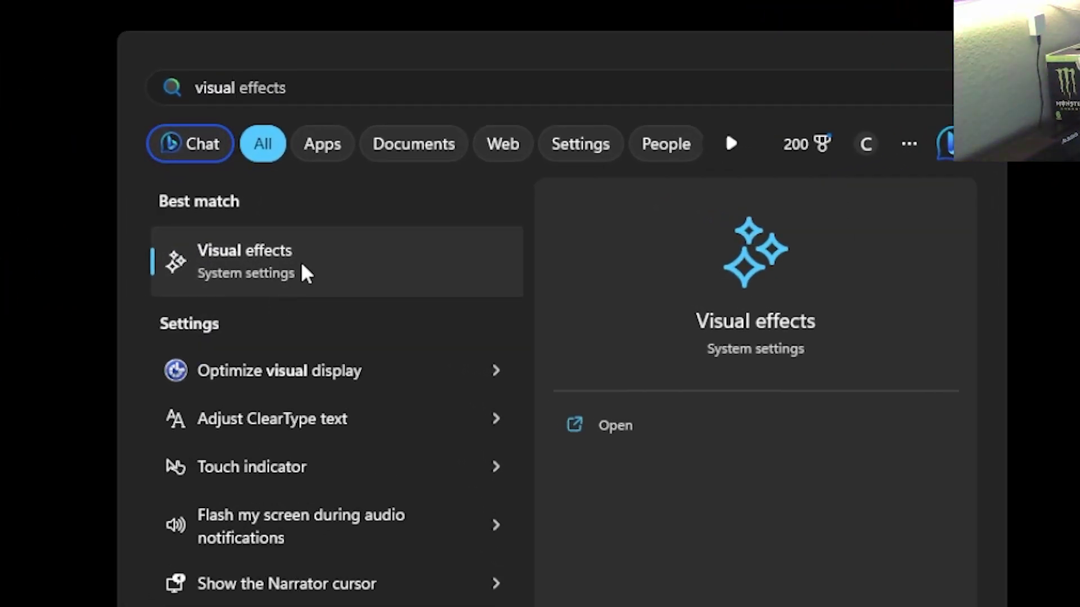
{"action": "left_click", "coordinate": [302, 265]}
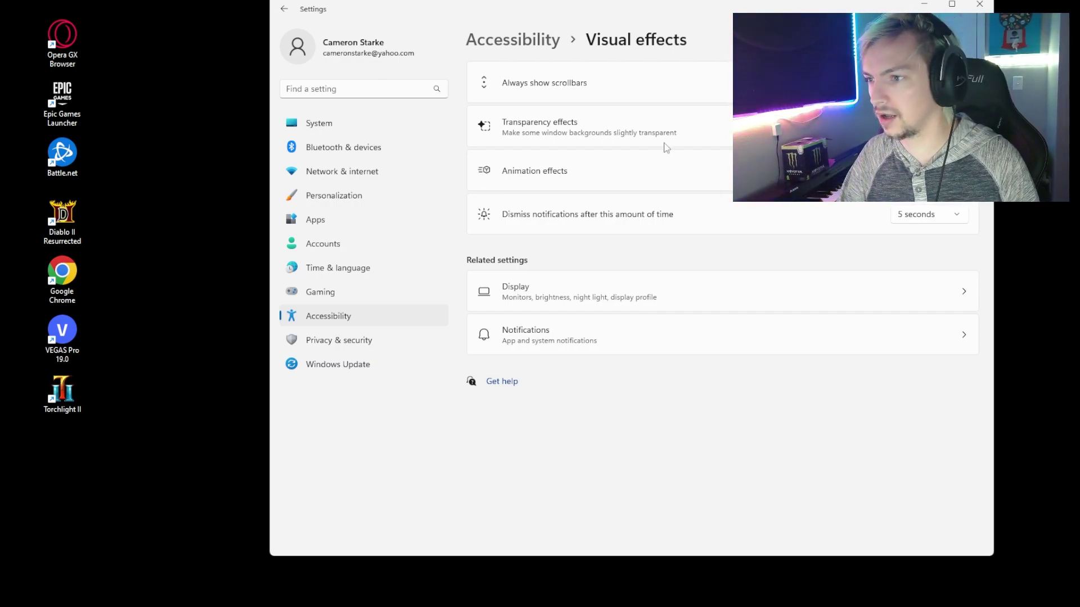
{"action": "key", "text": "alt+F4"}
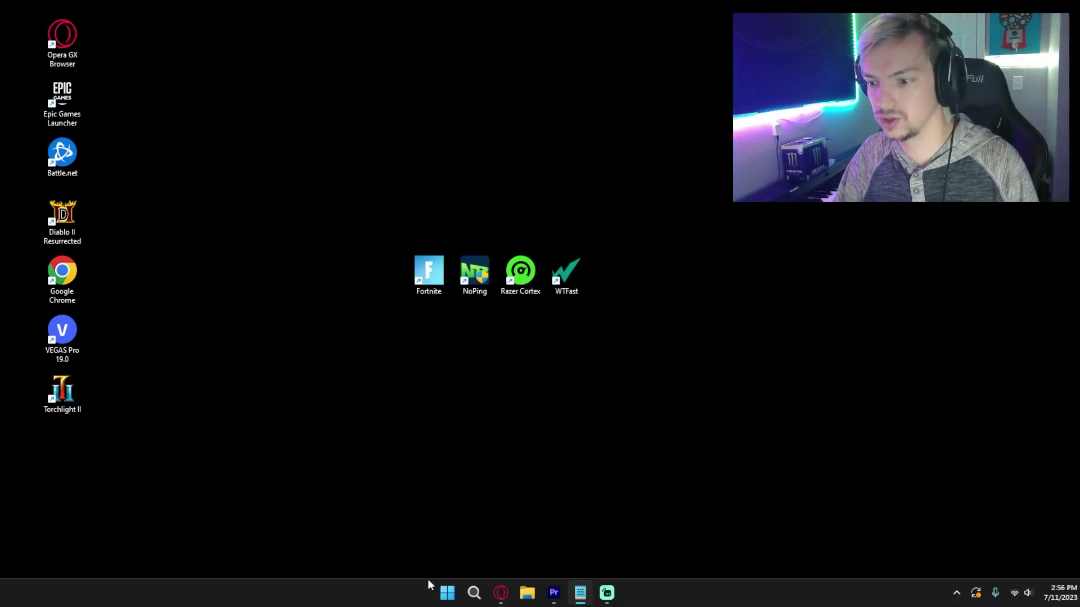
Search 'adjust' and open Adjust the appearance and performance of Windows
{"action": "left_click", "coordinate": [474, 593]}
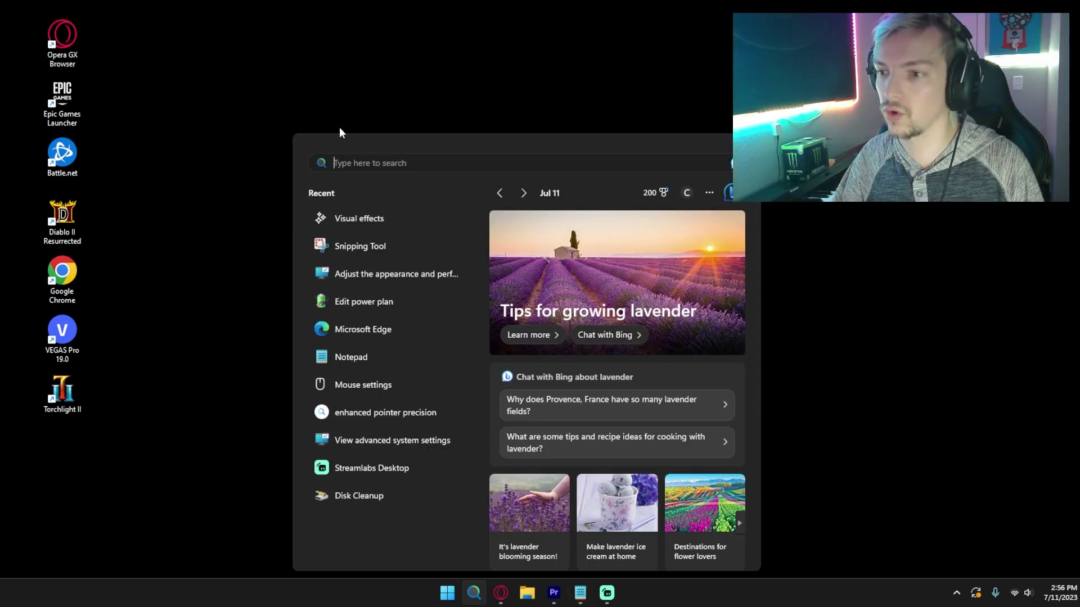
{"action": "type", "text": "adju"}
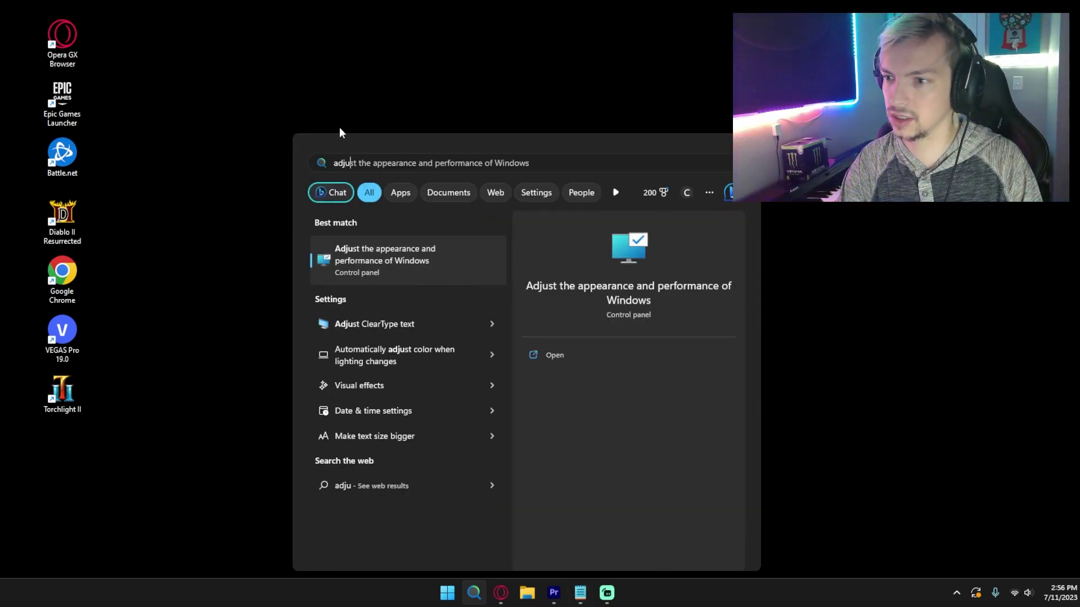
{"action": "type", "text": "st"}
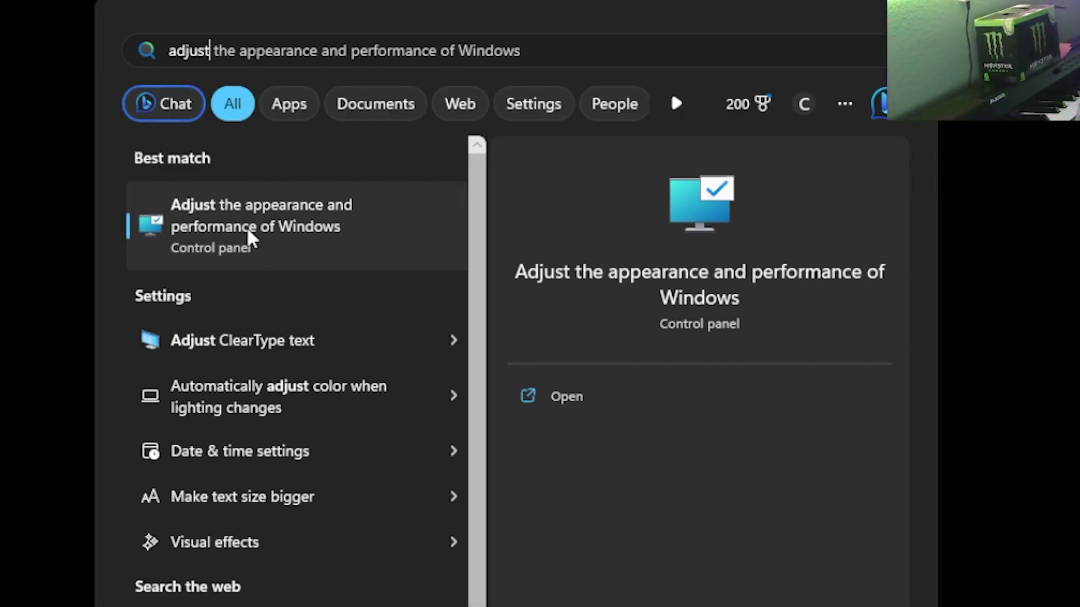
{"action": "left_click", "coordinate": [256, 233]}
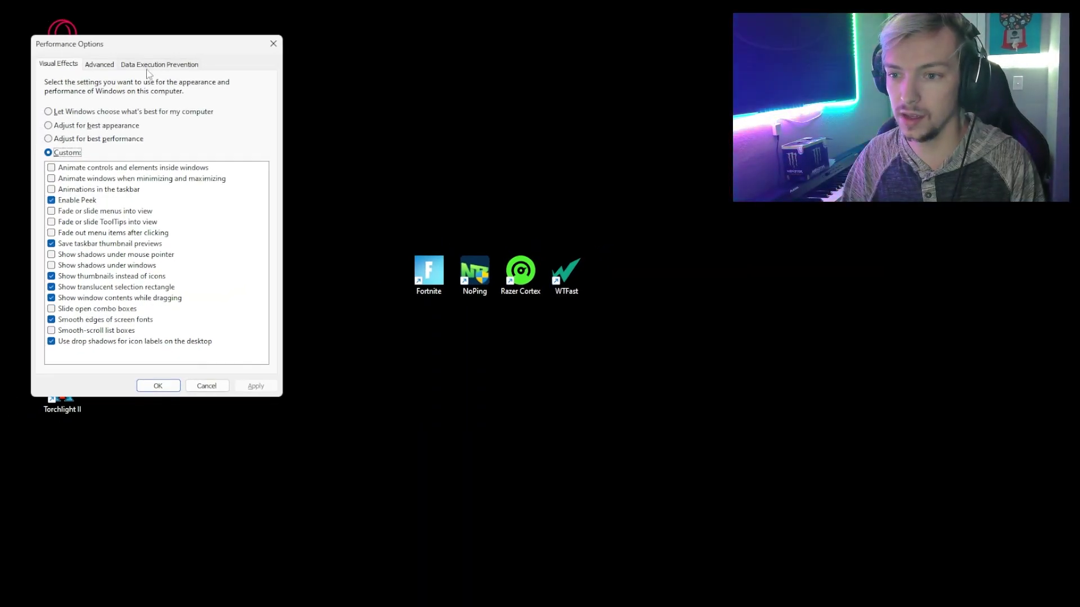
{"action": "left_click_drag", "start_coordinate": [147, 47], "coordinate": [398, 63]}
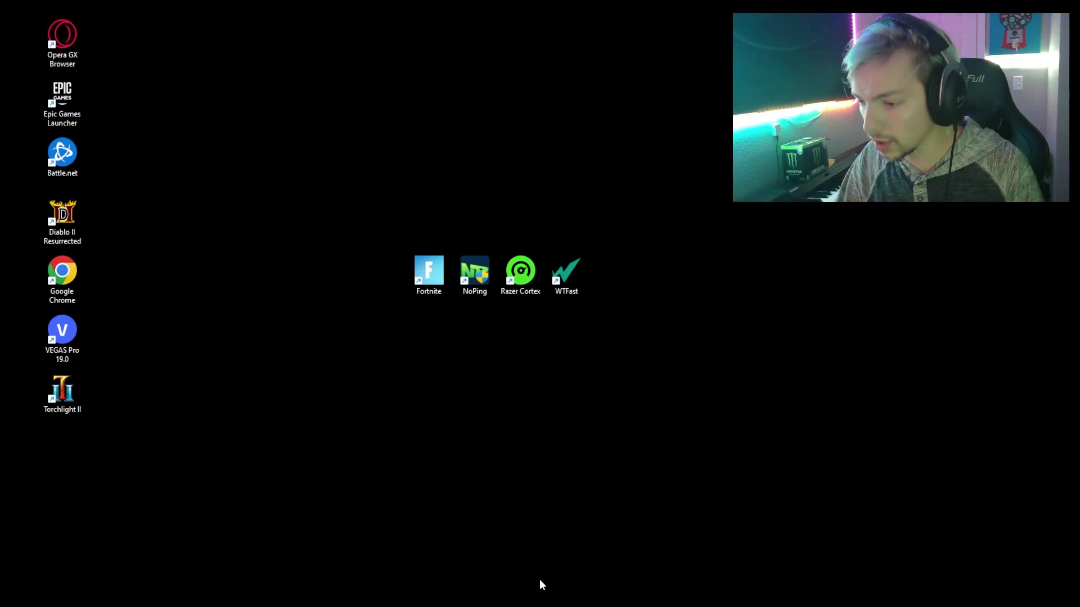
Open File Explorer and go into Program Files on Local Disk (C:)
{"action": "left_click", "coordinate": [525, 595]}
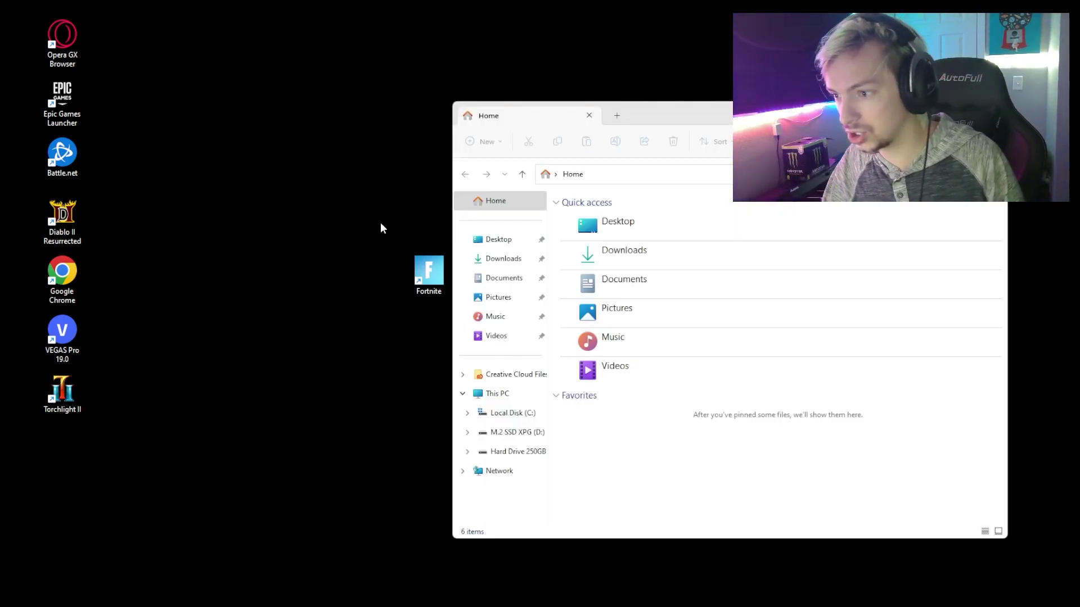
{"action": "left_click_drag", "start_coordinate": [677, 118], "coordinate": [409, 68]}
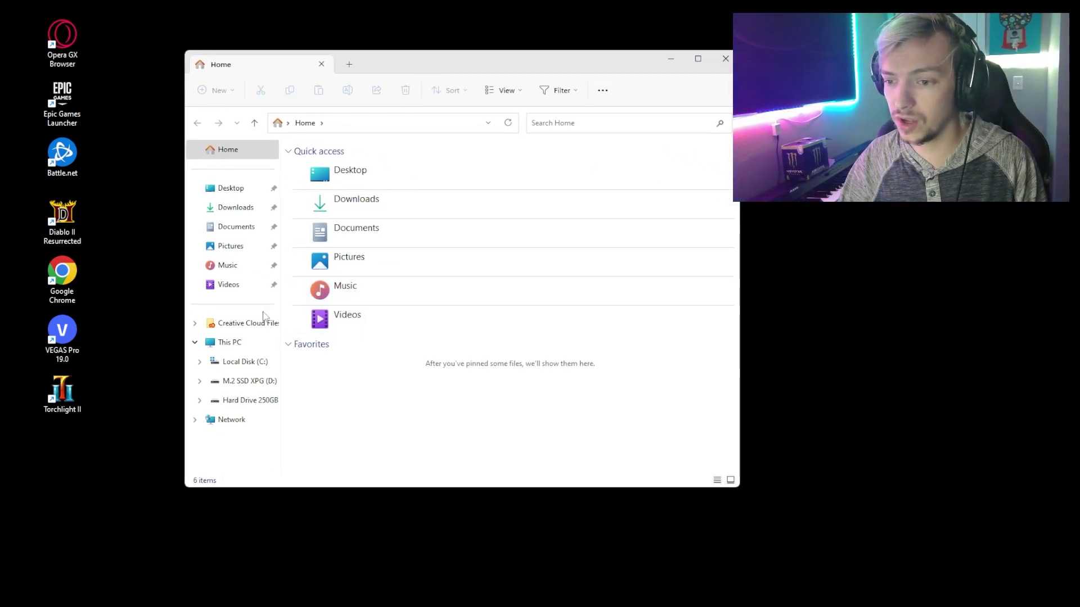
{"action": "left_click", "coordinate": [243, 363]}
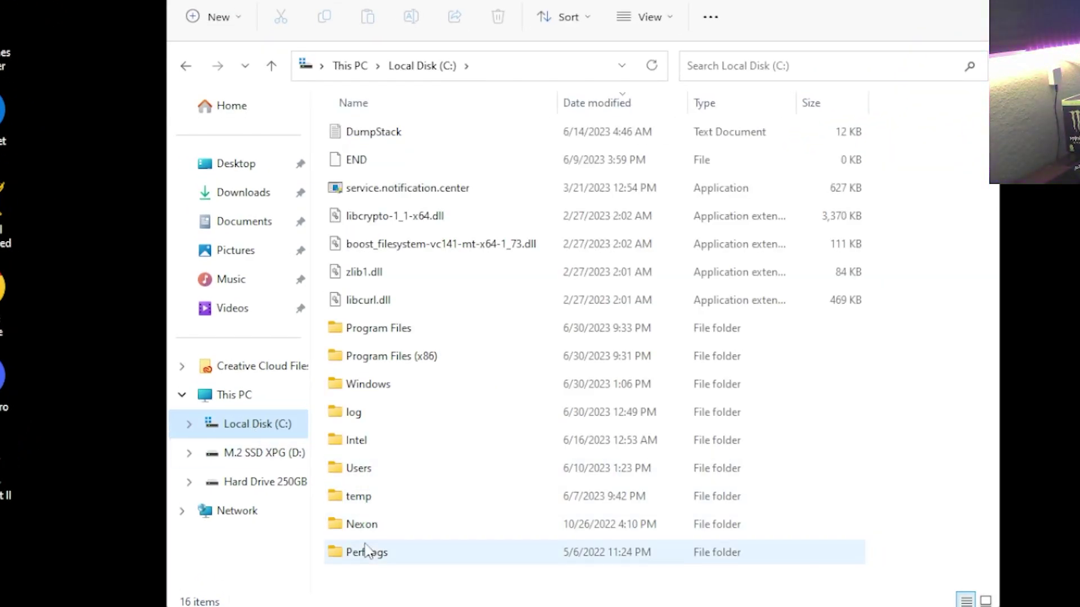
{"action": "left_click", "coordinate": [400, 332]}
{"action": "double_click", "coordinate": [401, 332]}
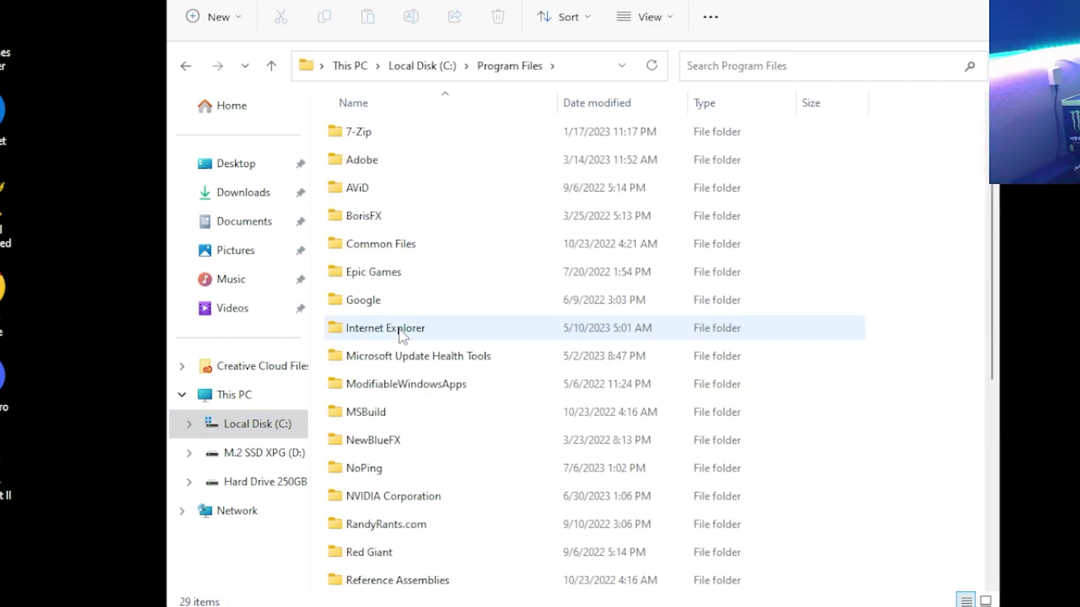
Navigate Epic Games\Fortnite\FortniteGame\Binaries\Win64 and select FortniteClient-Win64-Shipping
{"action": "double_click", "coordinate": [390, 276]}
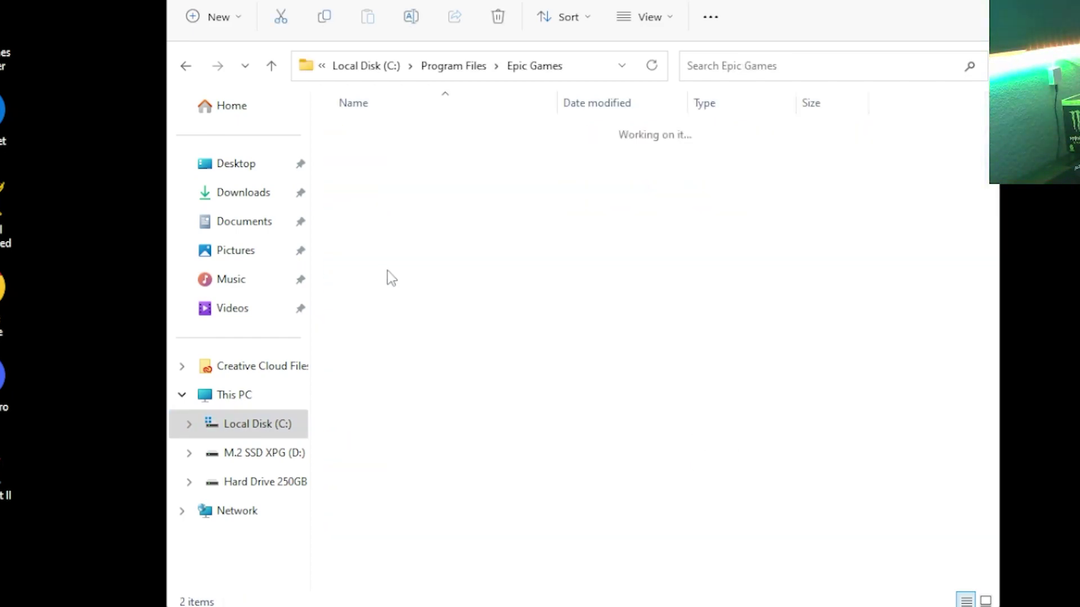
{"action": "double_click", "coordinate": [374, 139]}
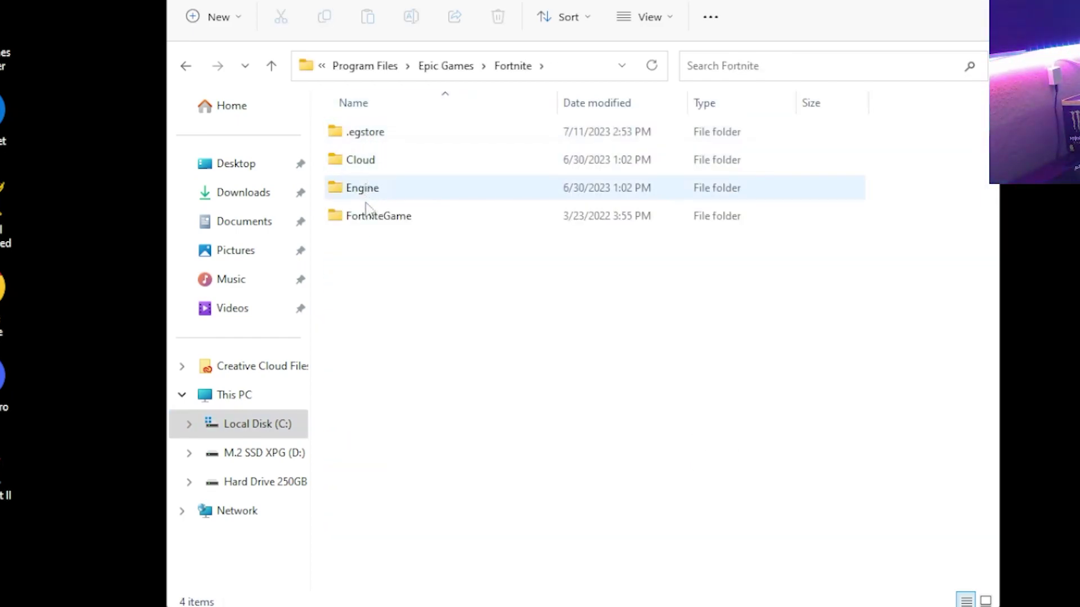
{"action": "double_click", "coordinate": [378, 217]}
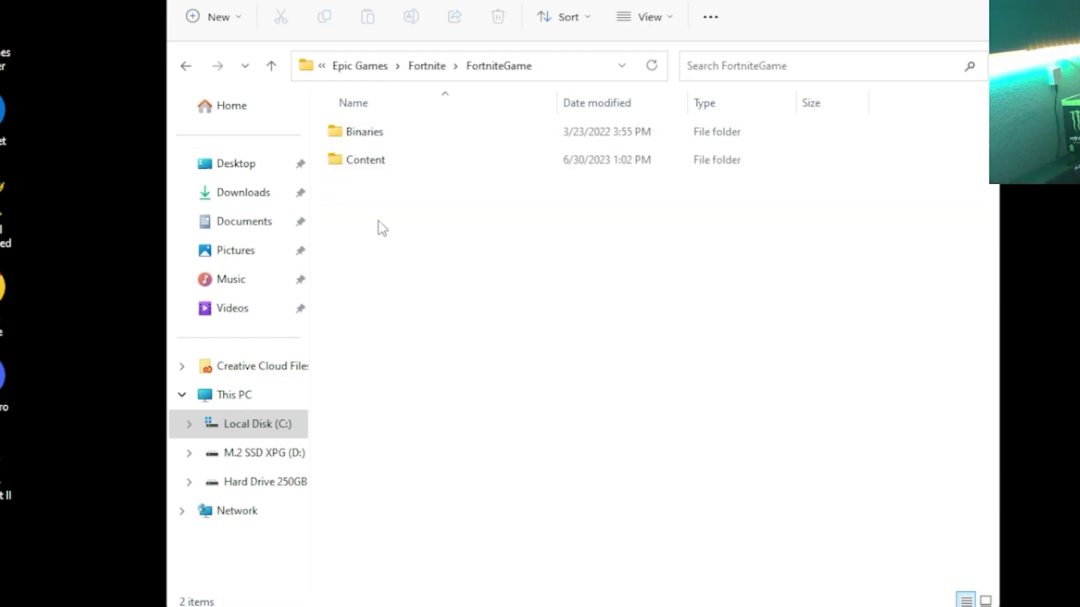
{"action": "double_click", "coordinate": [366, 138]}
{"action": "double_click", "coordinate": [357, 161]}
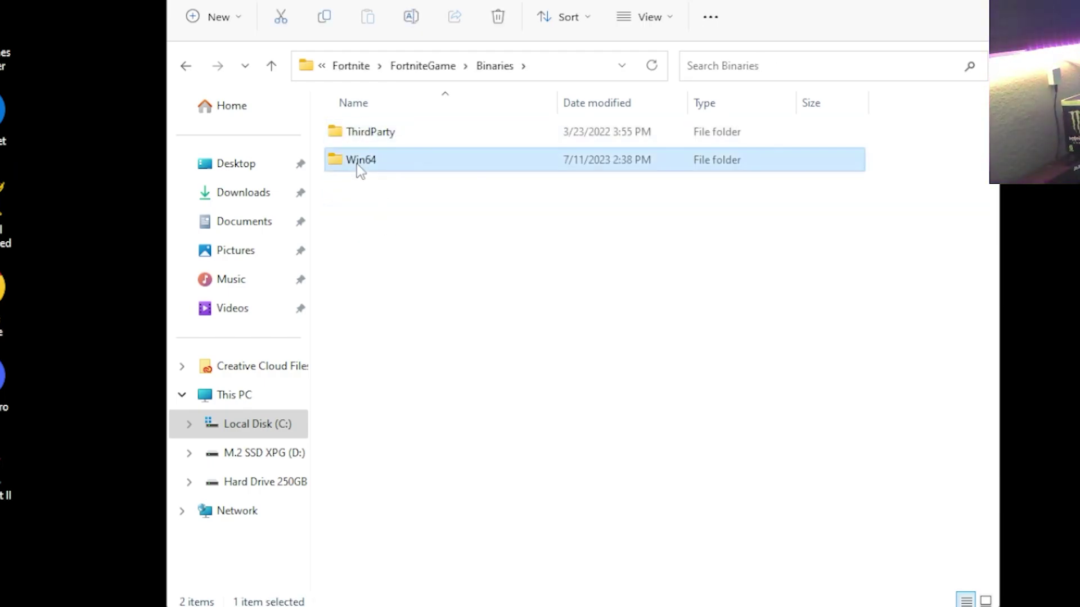
{"action": "scroll", "coordinate": [412, 510], "scroll_direction": "down", "scroll_amount": 4}
{"action": "scroll", "coordinate": [412, 510], "scroll_direction": "down", "scroll_amount": 10}
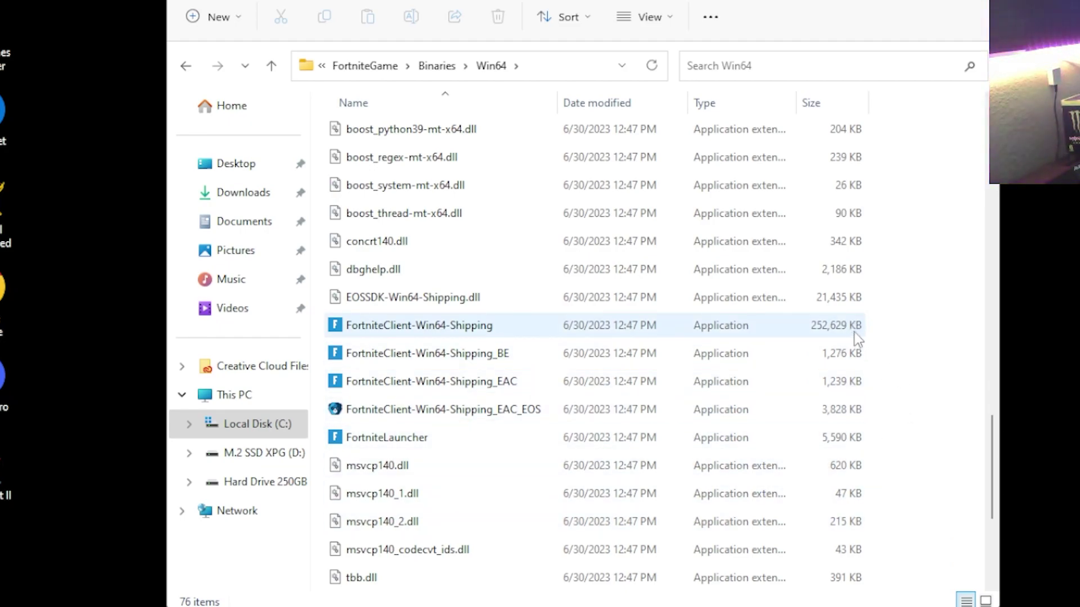
{"action": "left_click", "coordinate": [424, 333]}
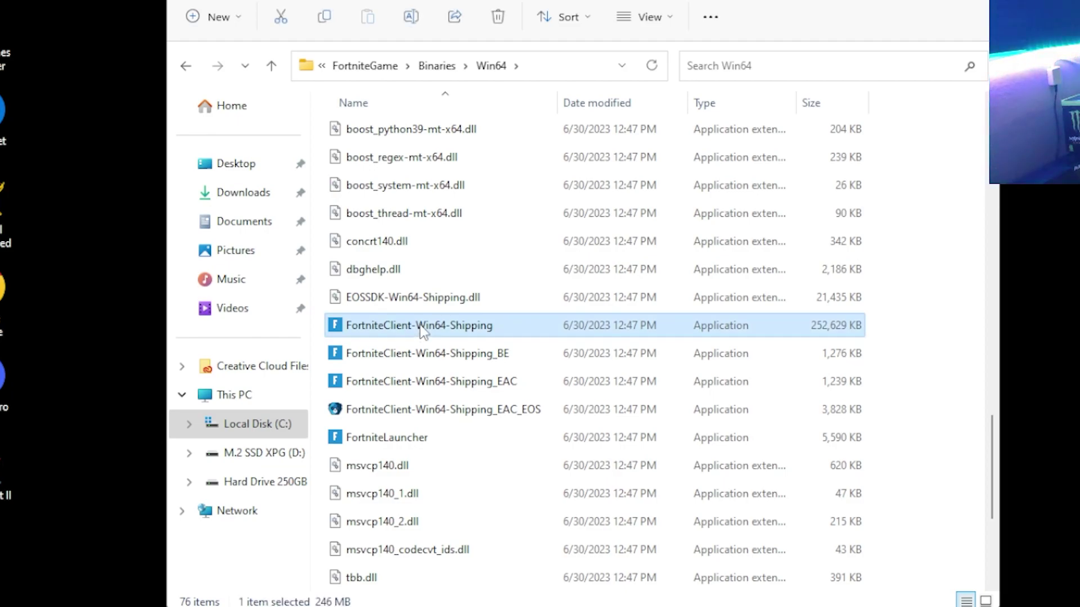
Tick Disable fullscreen optimizations on FortniteClient-Win64-Shipping's Compatibility tab
{"action": "right_click", "coordinate": [418, 325]}
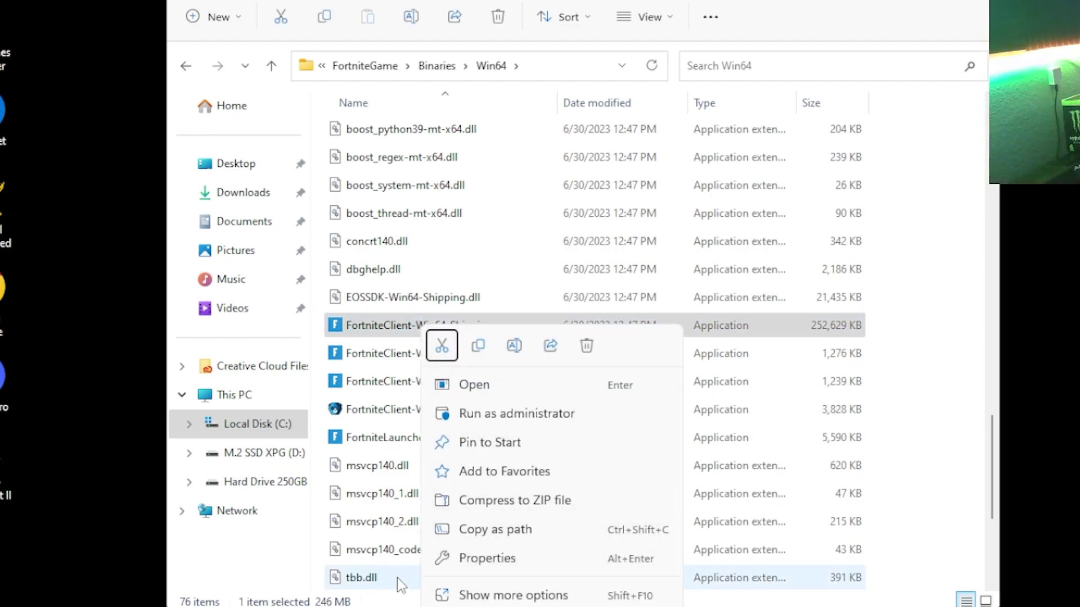
{"action": "left_click", "coordinate": [472, 558]}
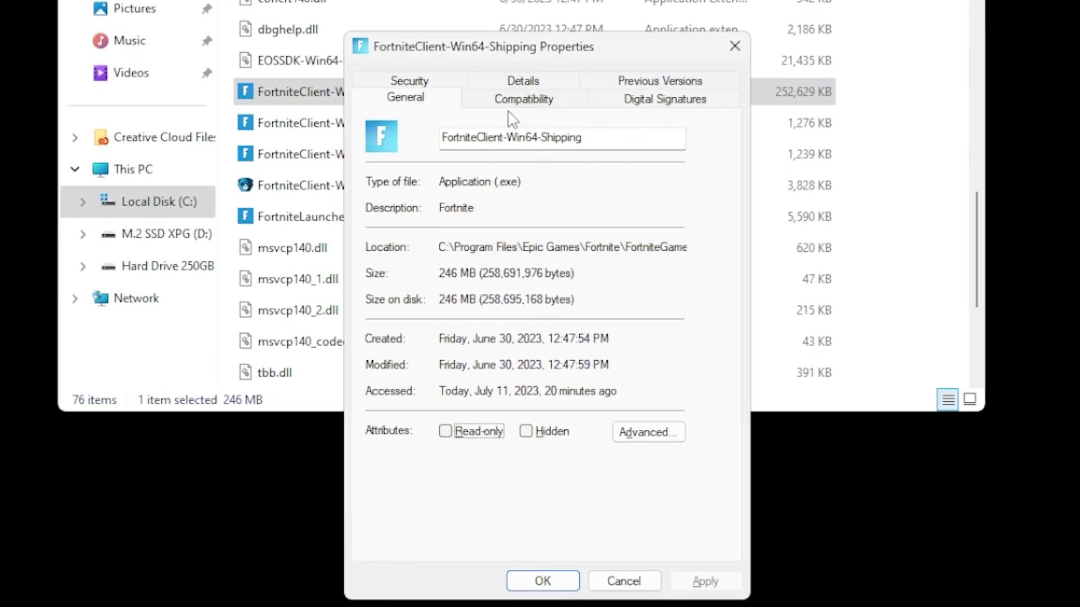
{"action": "left_click", "coordinate": [508, 104]}
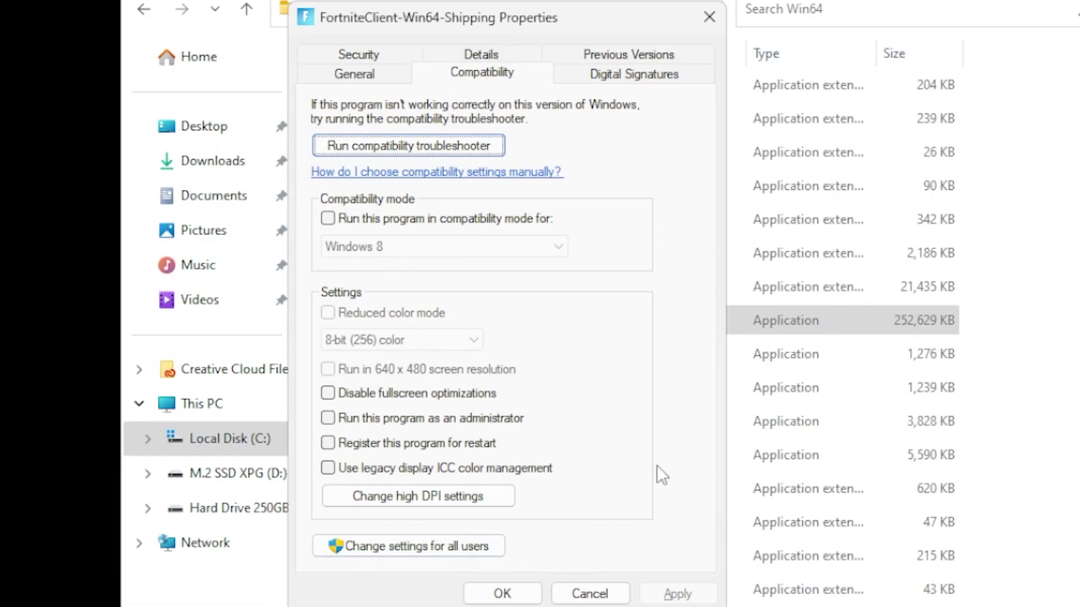
{"action": "left_click", "coordinate": [328, 394]}
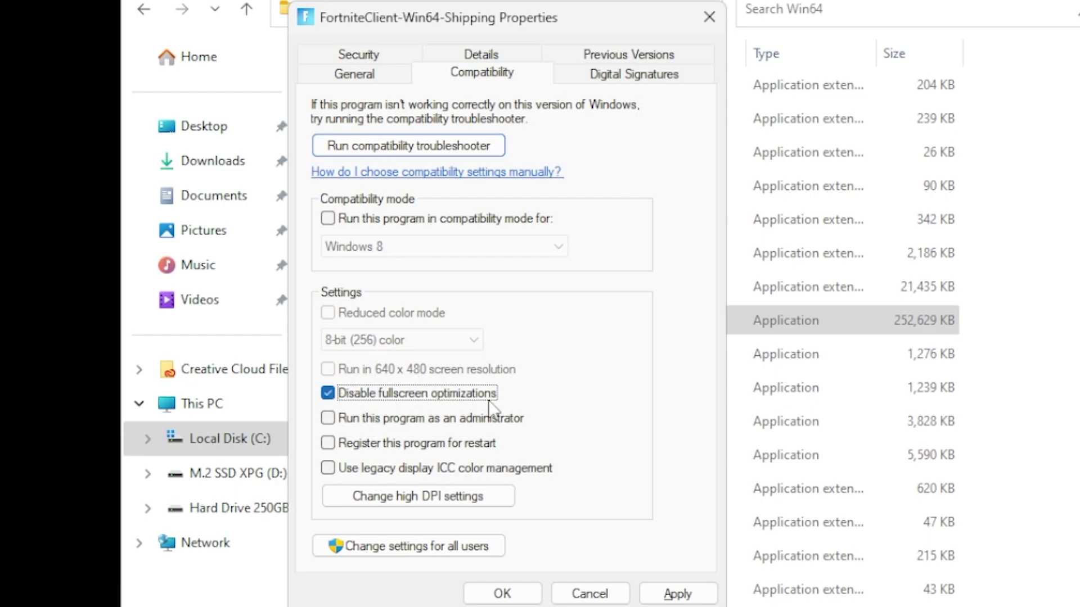
Override high DPI scaling with scaling performed by Application and confirm with OK
{"action": "left_click", "coordinate": [412, 499]}
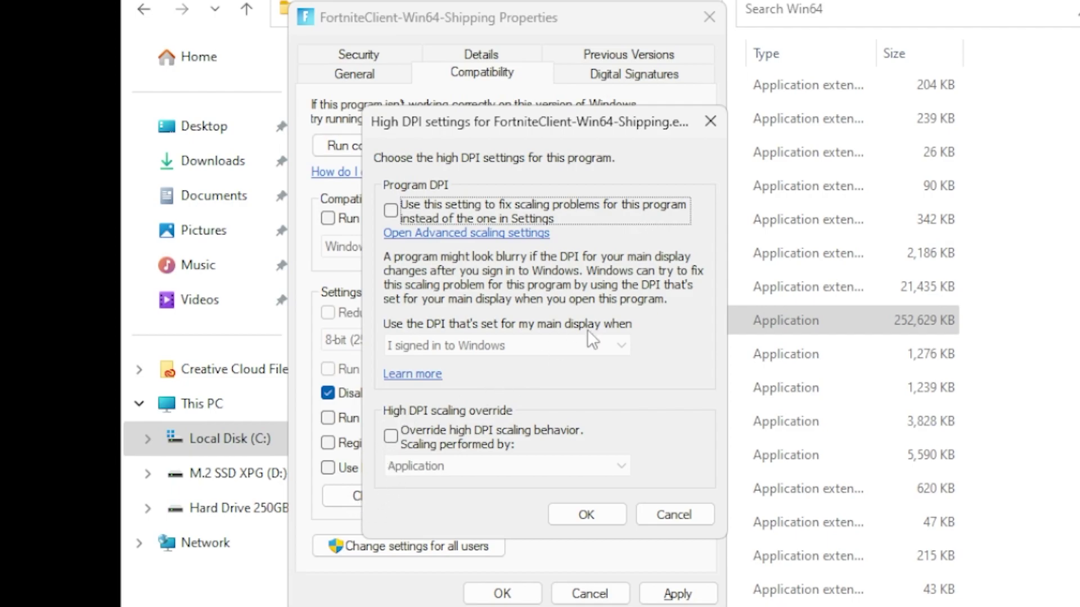
{"action": "left_click", "coordinate": [708, 121]}
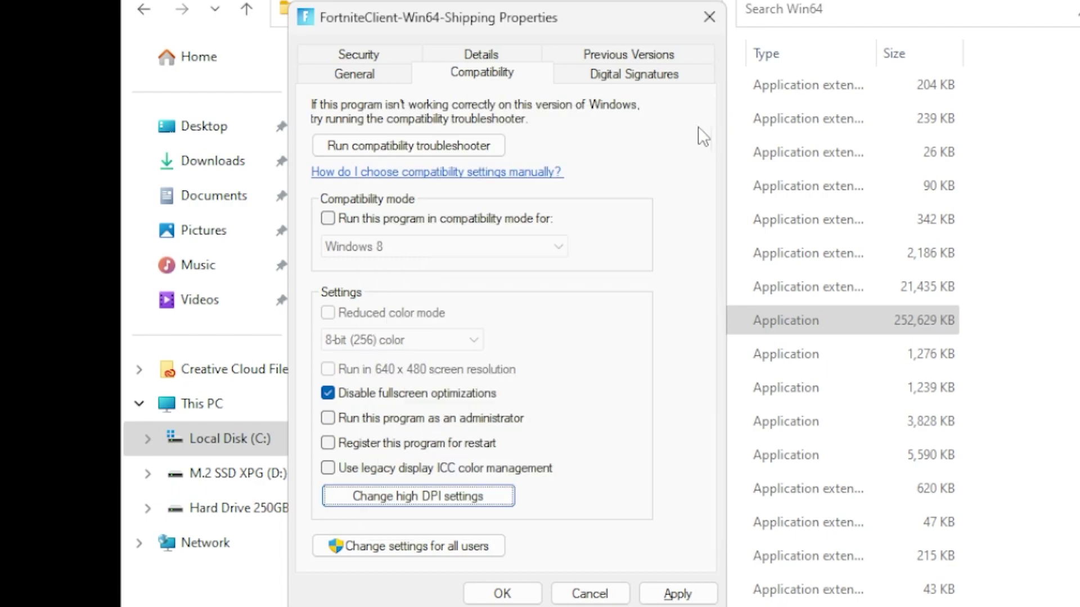
{"action": "left_click", "coordinate": [400, 502]}
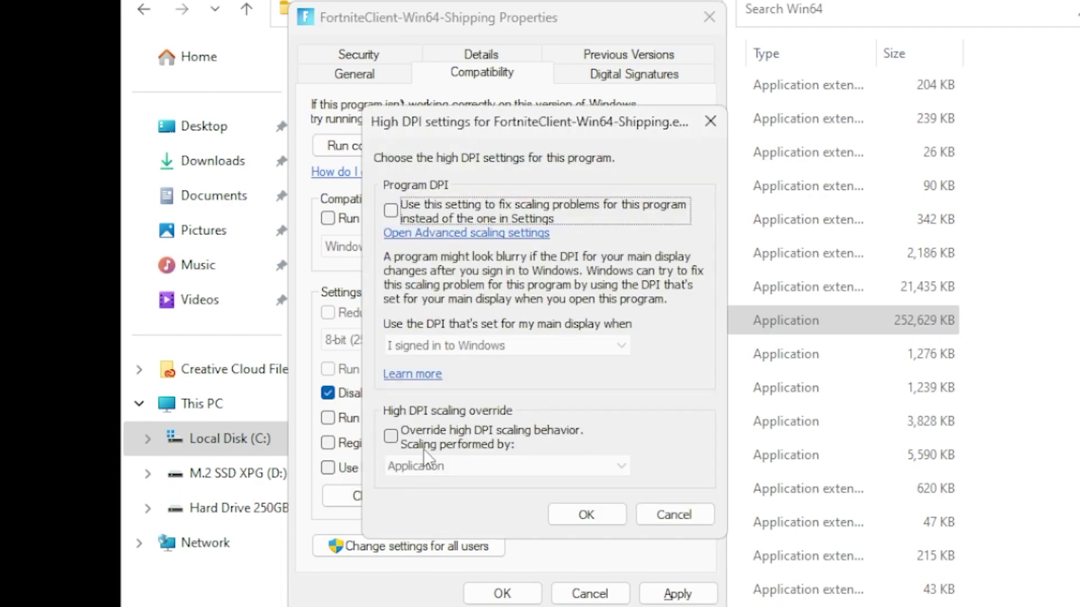
{"action": "left_click", "coordinate": [391, 437]}
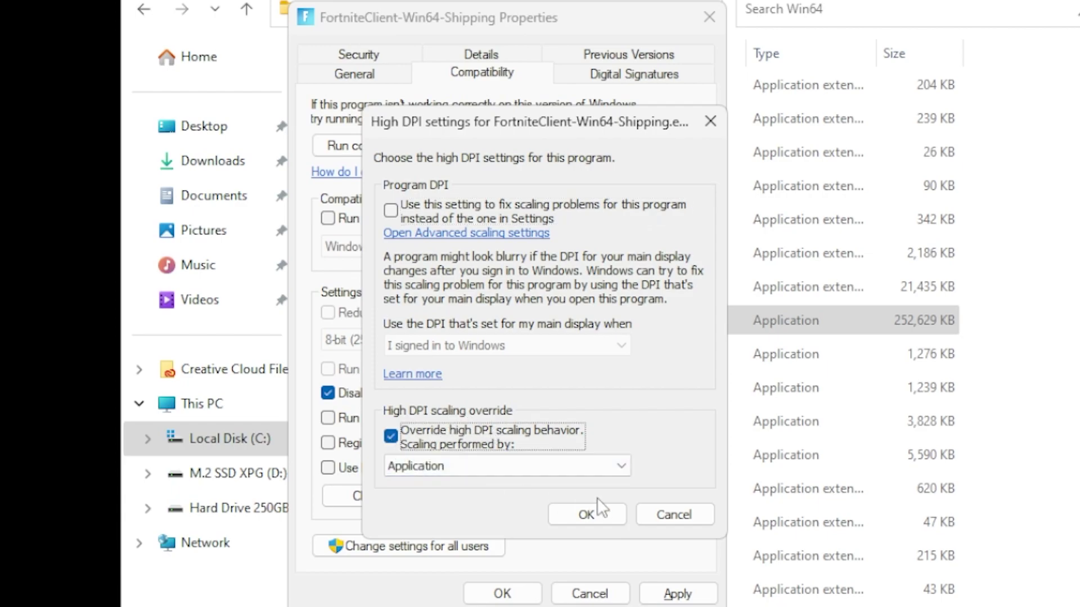
{"action": "left_click", "coordinate": [401, 473]}
{"action": "left_click", "coordinate": [407, 470]}
{"action": "left_click", "coordinate": [588, 515]}
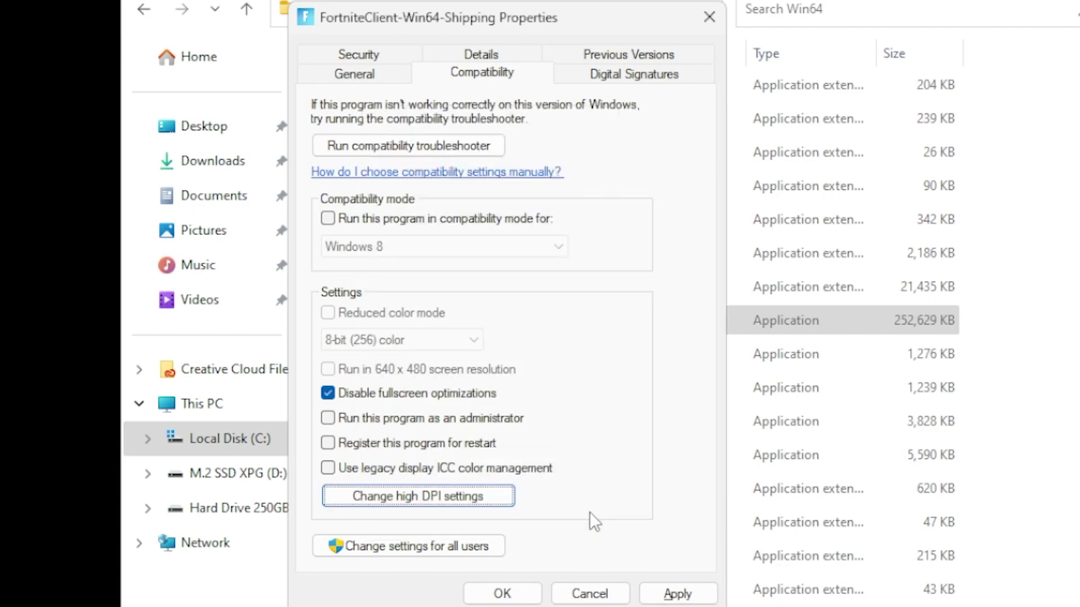
Apply the compatibility changes, then search 'power' and open Choose a power plan
{"action": "left_click", "coordinate": [678, 584]}
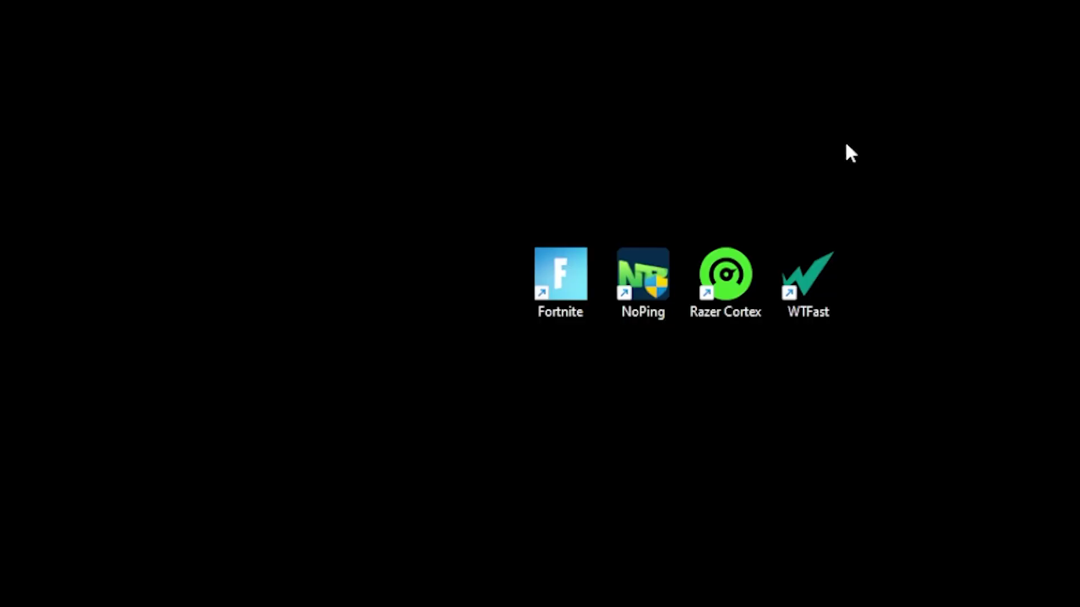
{"action": "key", "text": "super"}
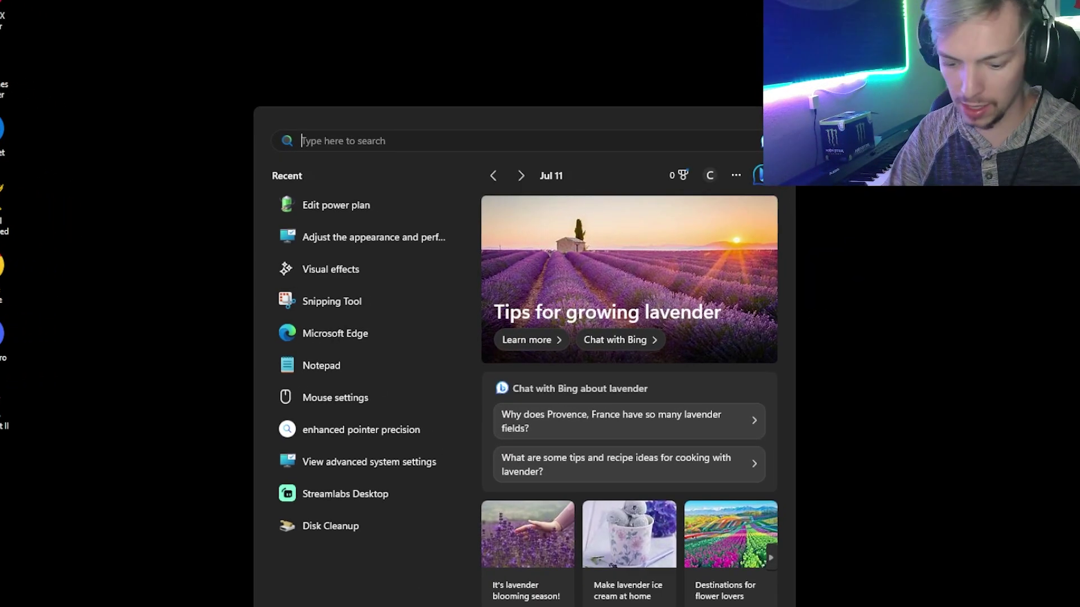
{"action": "type", "text": "power"}
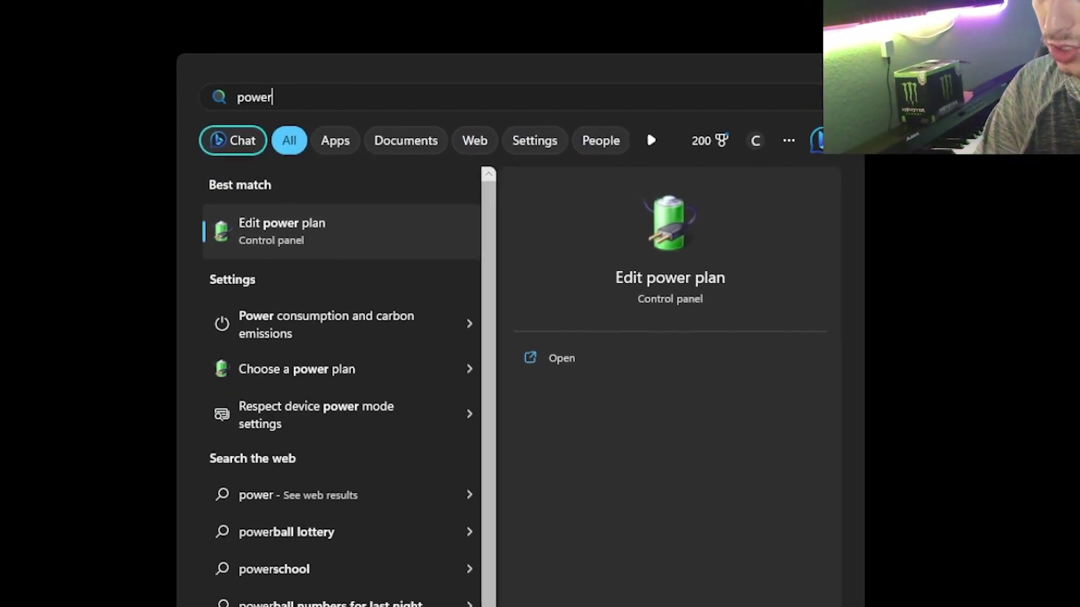
{"action": "left_click", "coordinate": [240, 387]}
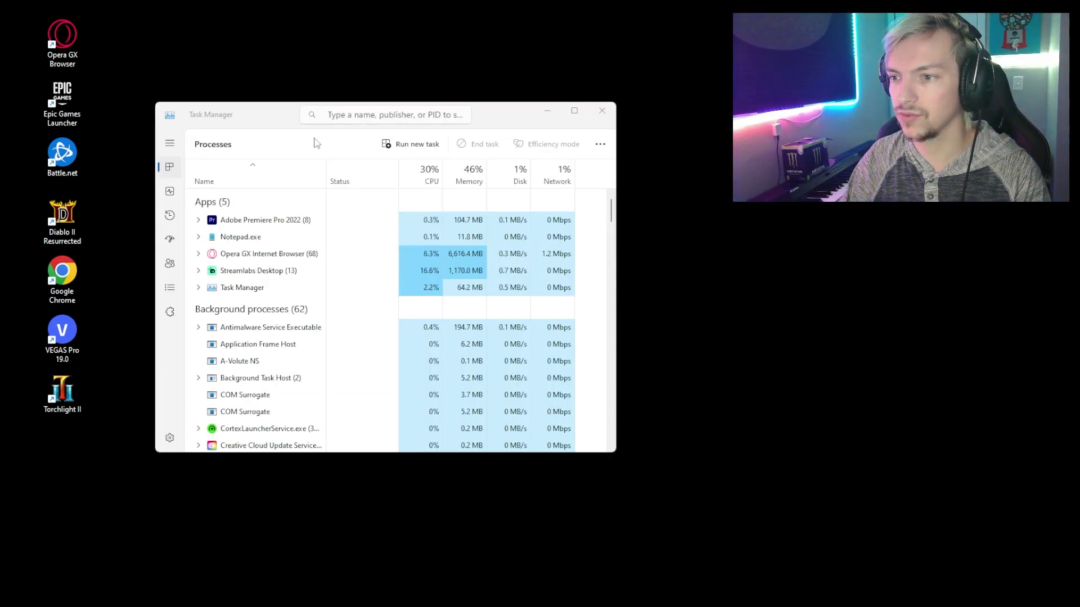
End the CortexLauncherService, GameManagerService (32 bit) and GameManagerService3 processes
{"action": "left_click", "coordinate": [254, 116]}
{"action": "left_click_drag", "start_coordinate": [252, 110], "coordinate": [218, 78]}
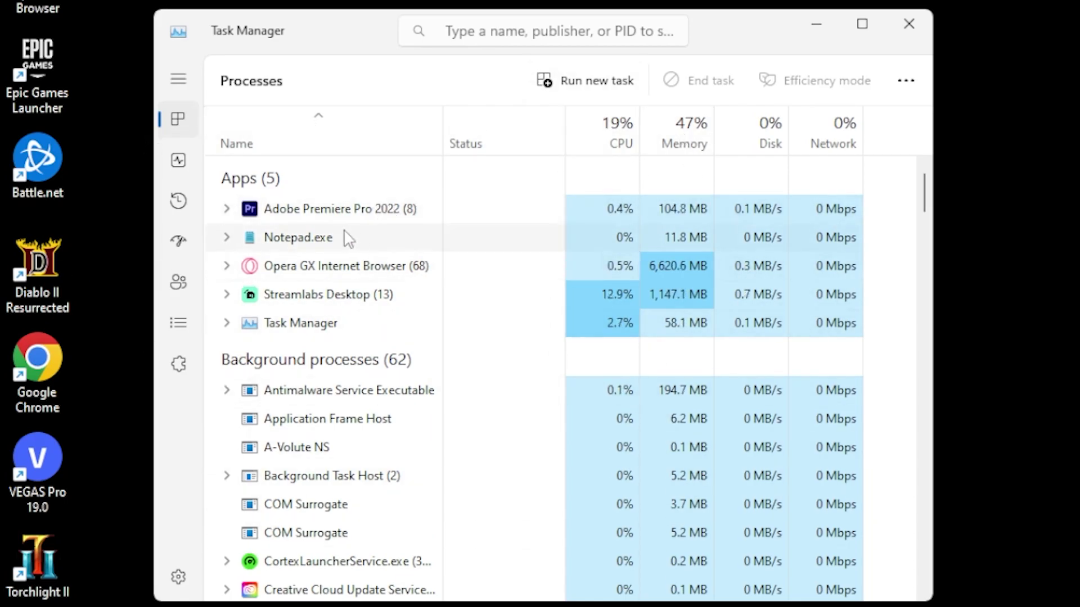
{"action": "scroll", "coordinate": [348, 224], "scroll_direction": "down", "scroll_amount": 1}
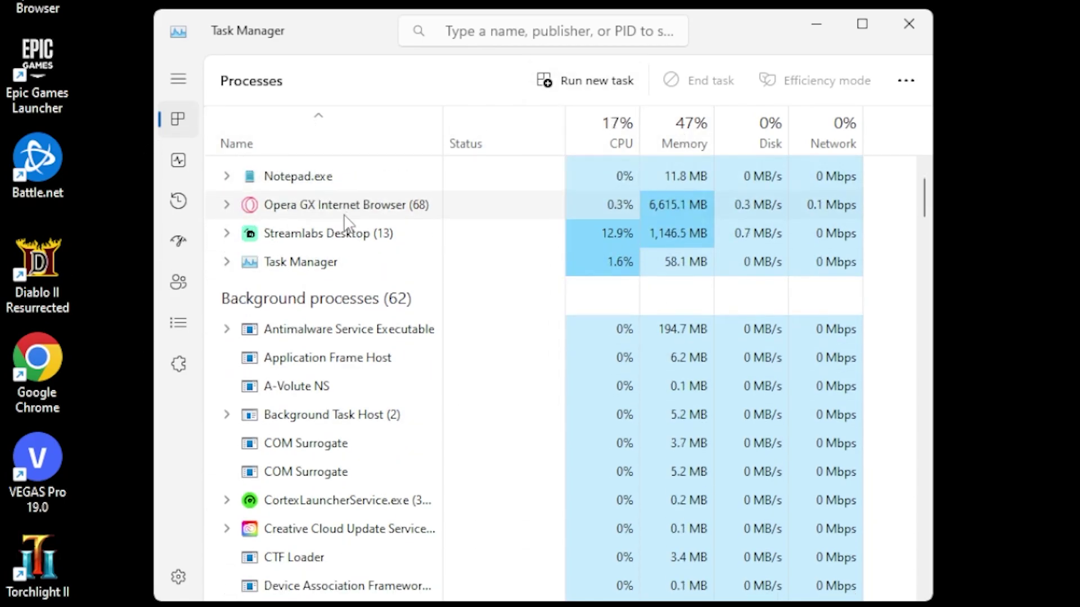
{"action": "scroll", "coordinate": [349, 219], "scroll_direction": "down", "scroll_amount": 2}
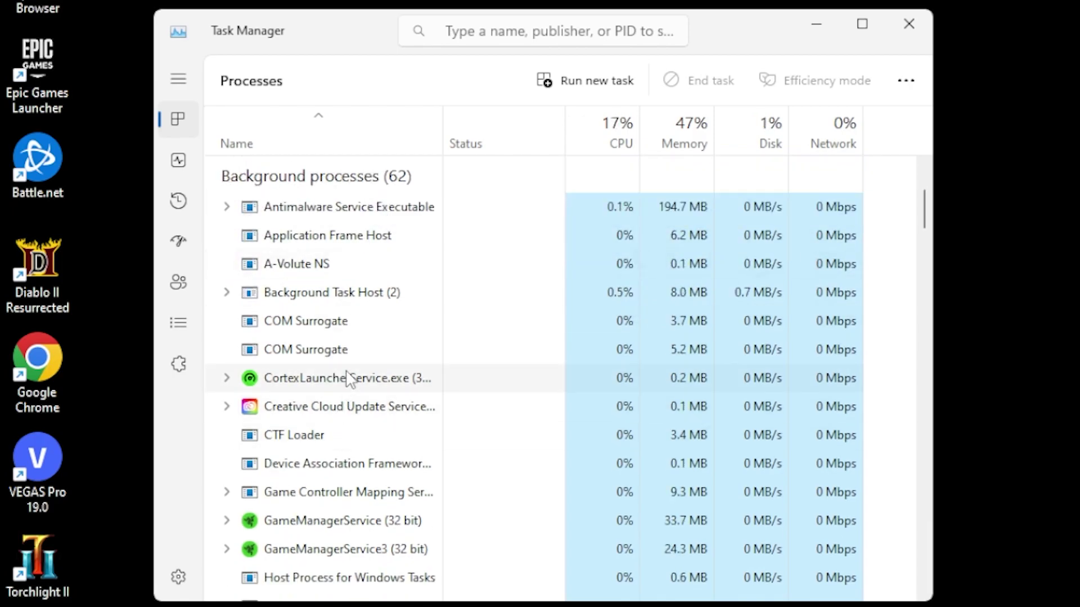
{"action": "right_click", "coordinate": [349, 378]}
{"action": "left_click", "coordinate": [393, 409]}
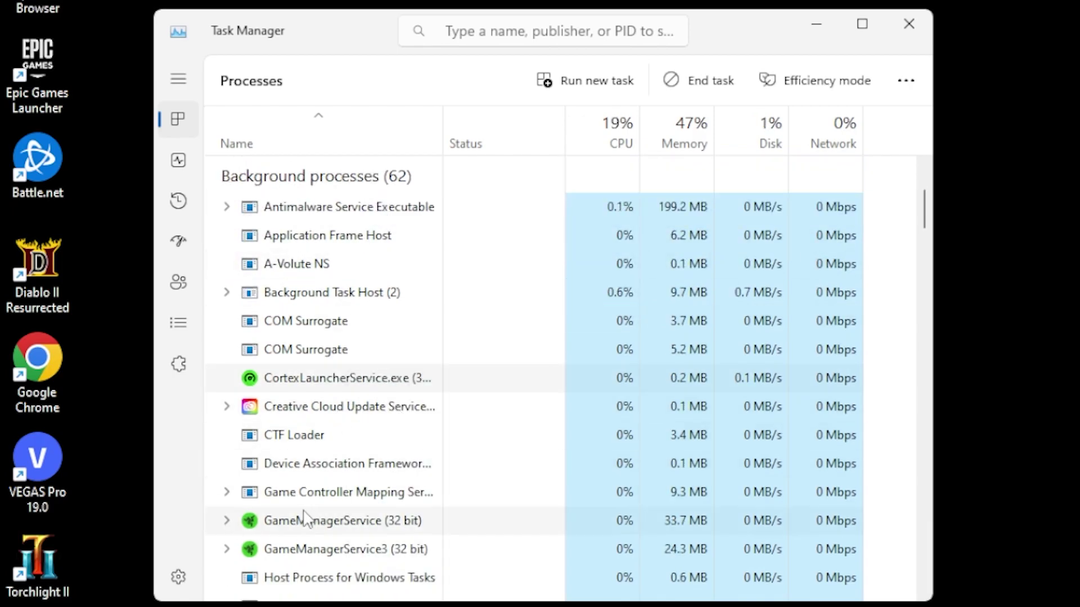
{"action": "right_click", "coordinate": [300, 490]}
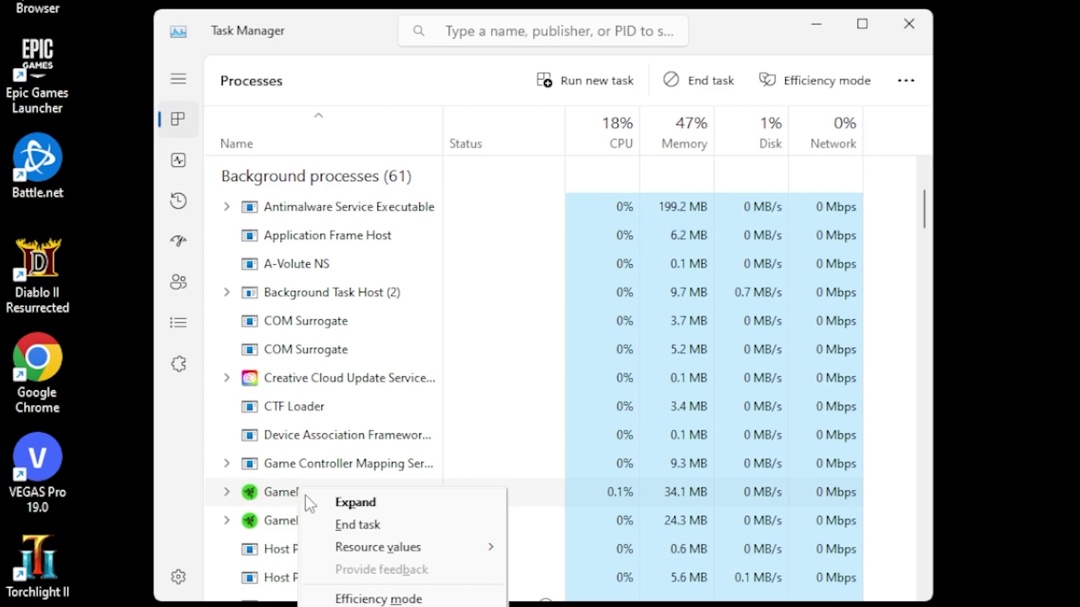
{"action": "left_click", "coordinate": [344, 526]}
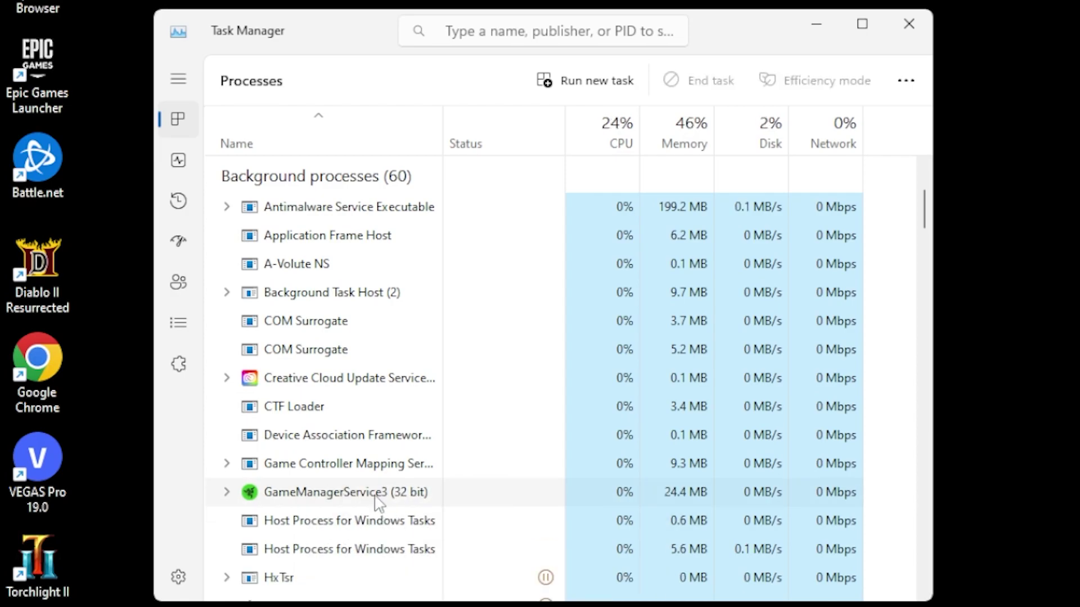
{"action": "right_click", "coordinate": [376, 491]}
{"action": "left_click", "coordinate": [458, 529]}
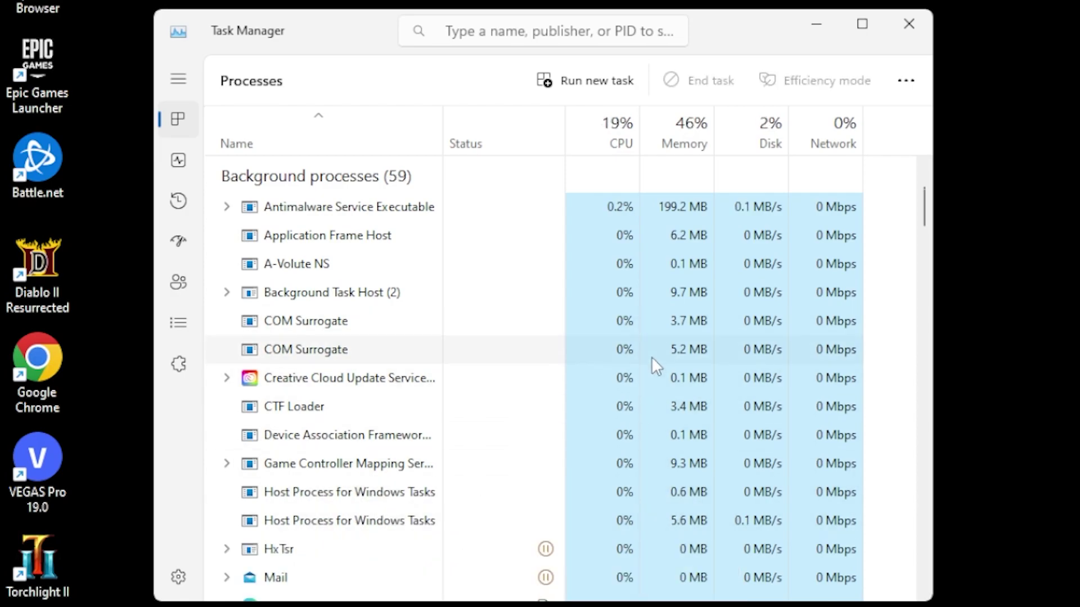
Sort the process list by memory use, highest first
{"action": "scroll", "coordinate": [651, 359], "scroll_direction": "up", "scroll_amount": 3}
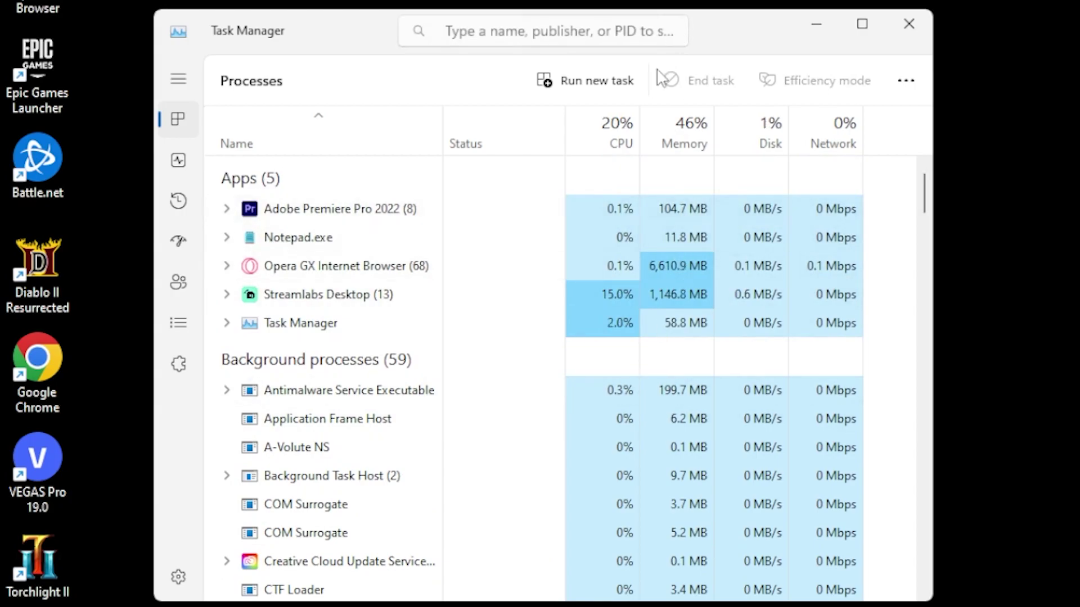
{"action": "left_click", "coordinate": [682, 147]}
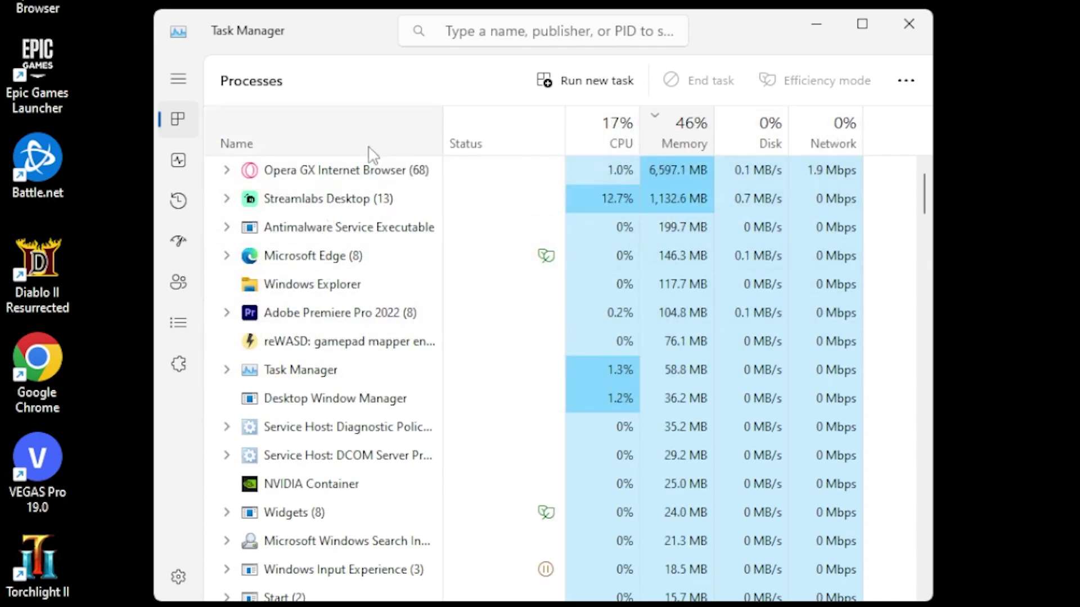
{"action": "left_click", "coordinate": [611, 141]}
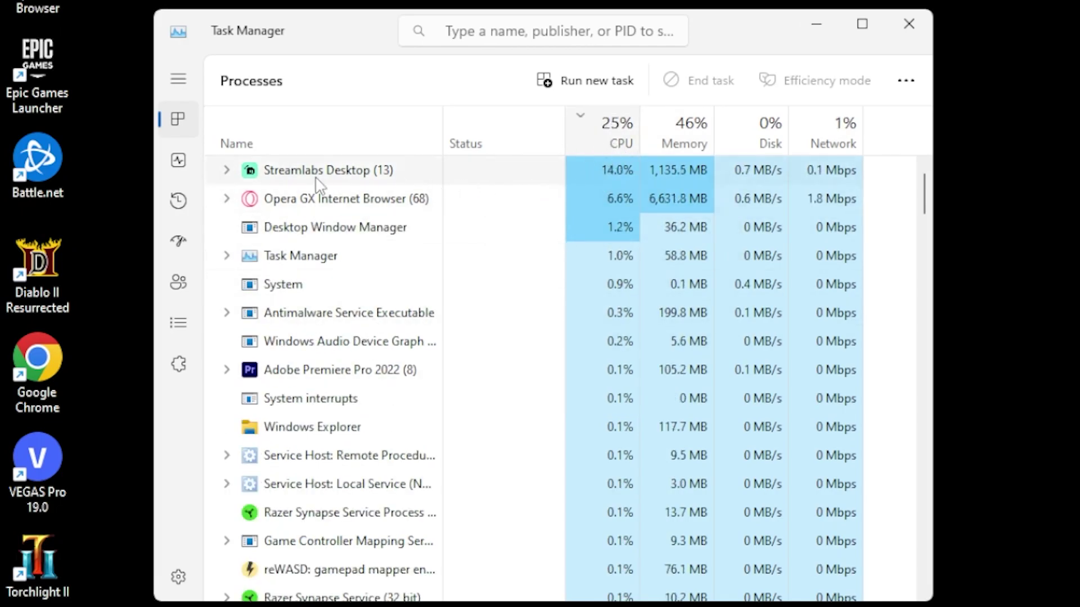
{"action": "left_click", "coordinate": [669, 138]}
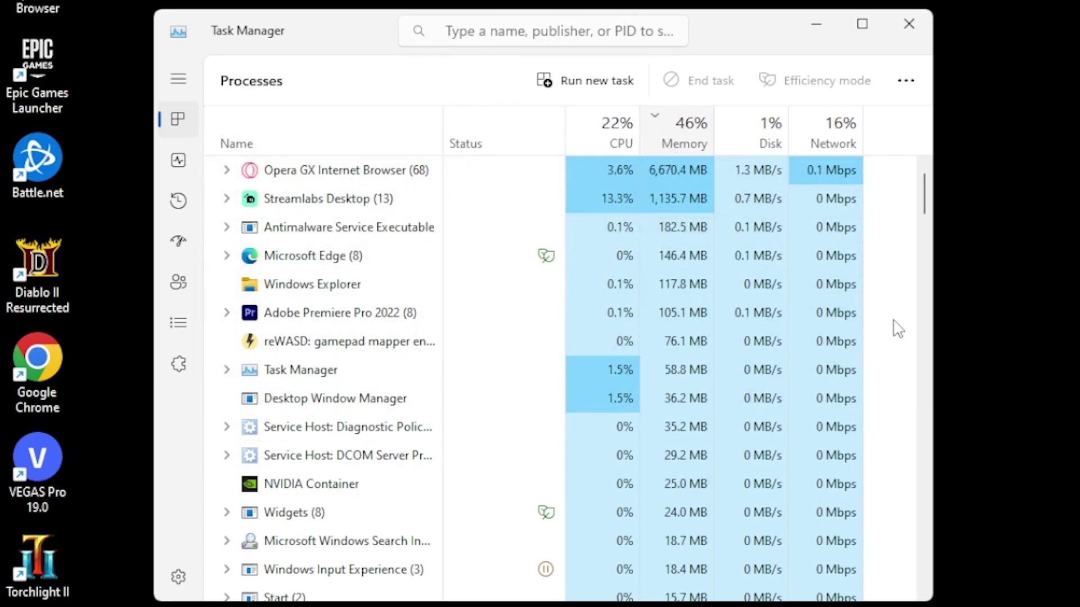
{"action": "left_click", "coordinate": [179, 163]}
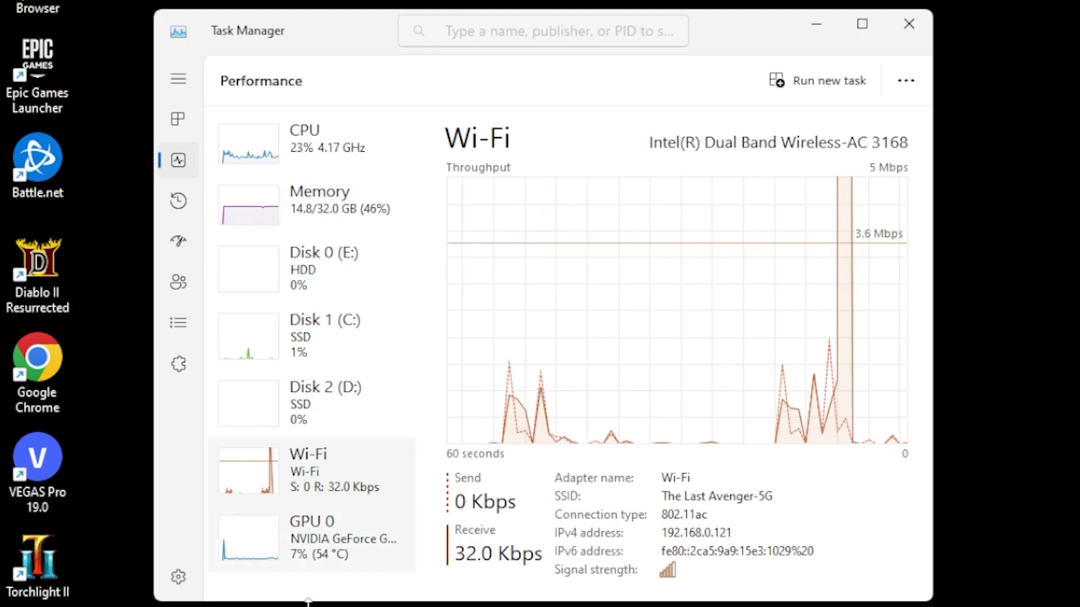
{"action": "left_click", "coordinate": [339, 553]}
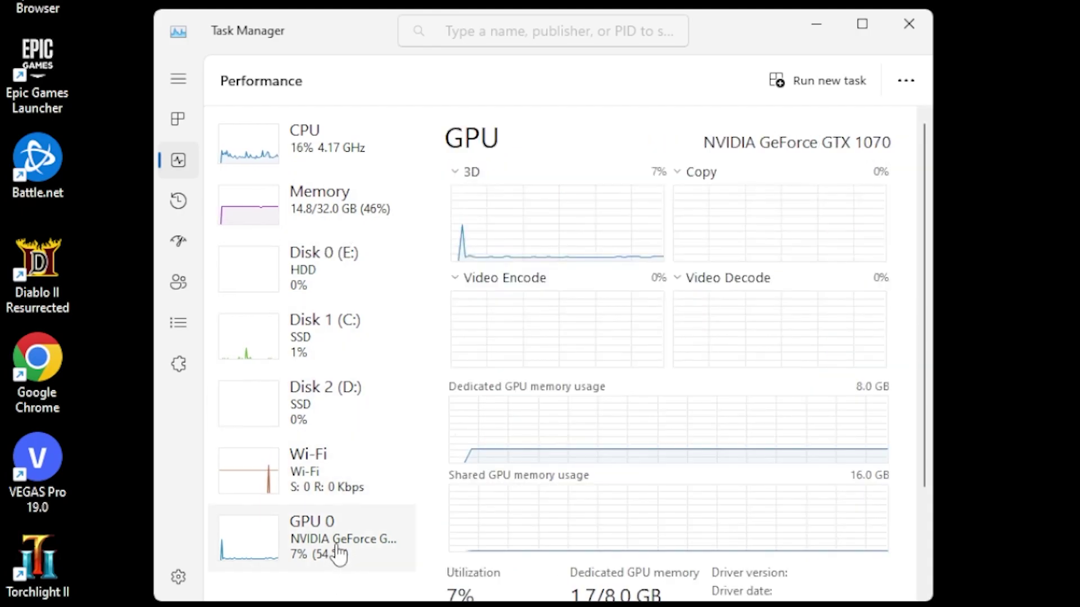
{"action": "left_click", "coordinate": [337, 498]}
{"action": "left_click", "coordinate": [359, 325]}
{"action": "left_click", "coordinate": [321, 192]}
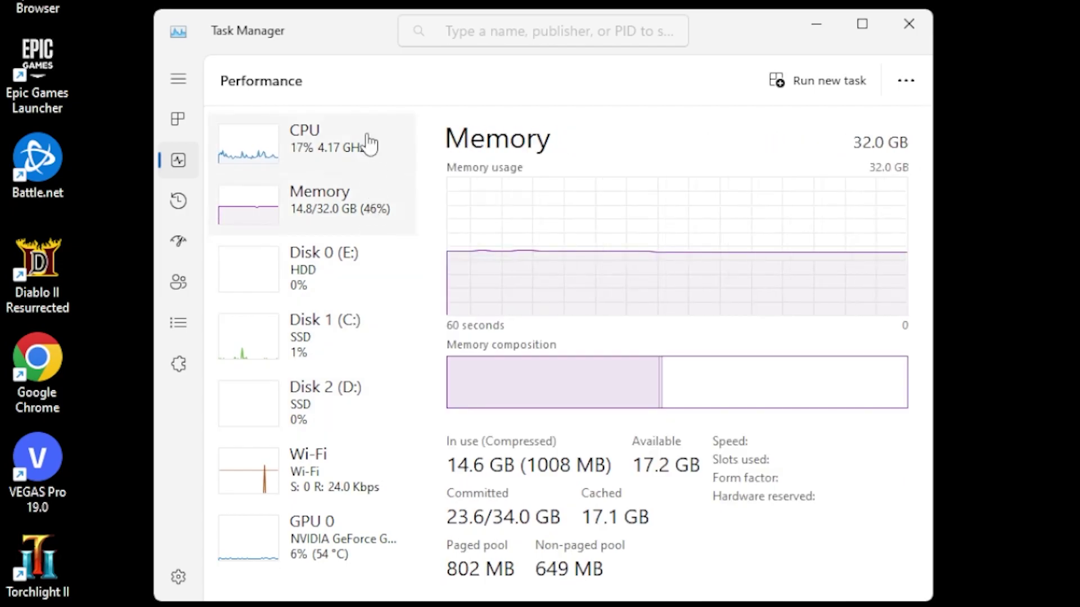
{"action": "left_click", "coordinate": [366, 141]}
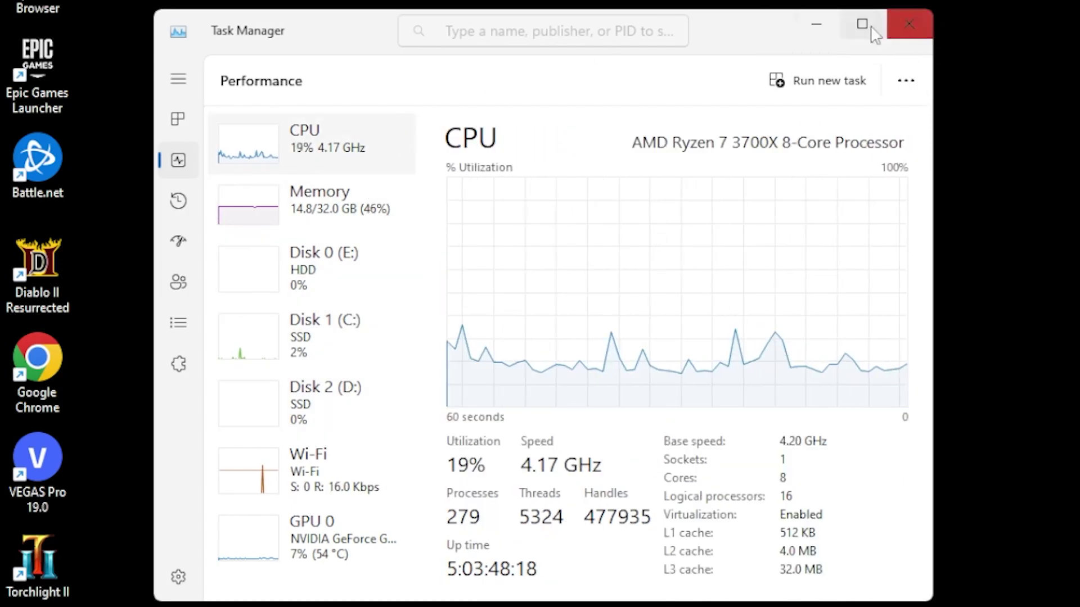
{"action": "left_click", "coordinate": [178, 119]}
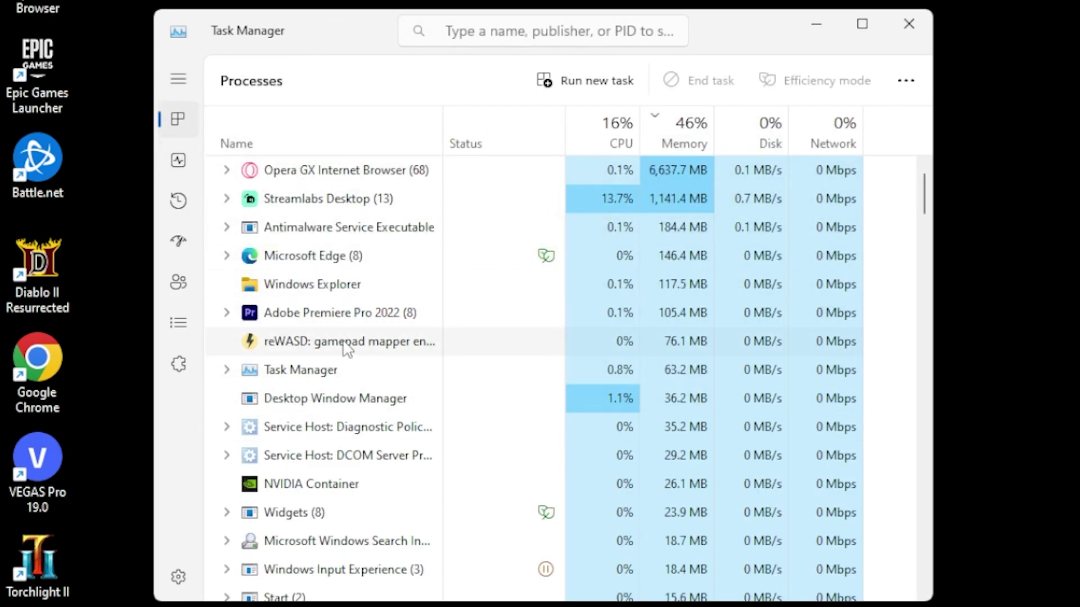
{"action": "scroll", "coordinate": [346, 348], "scroll_direction": "down", "scroll_amount": 15}
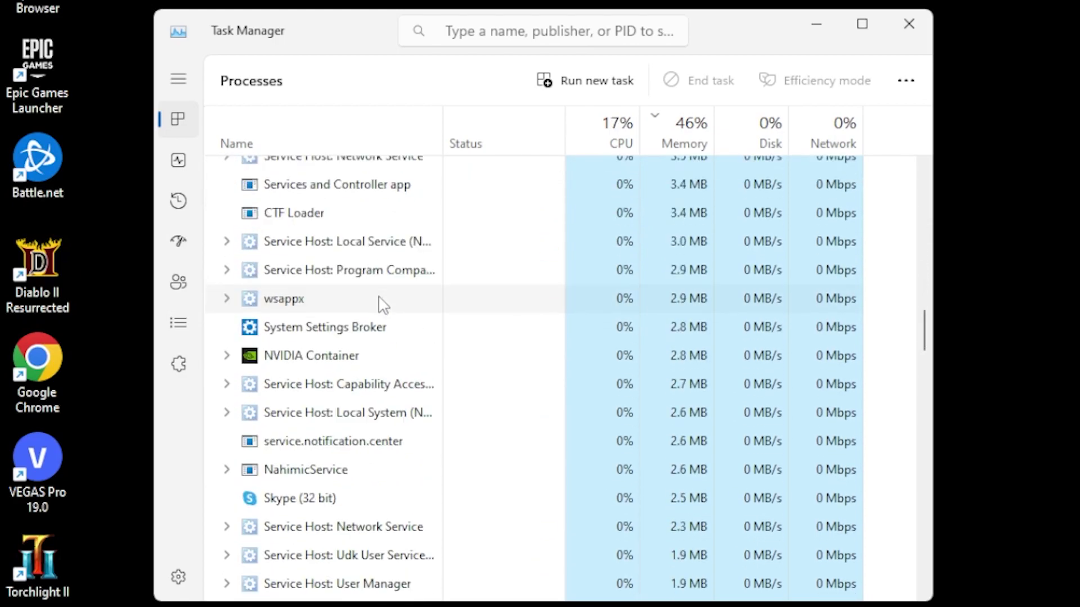
{"action": "scroll", "coordinate": [377, 304], "scroll_direction": "down", "scroll_amount": 3}
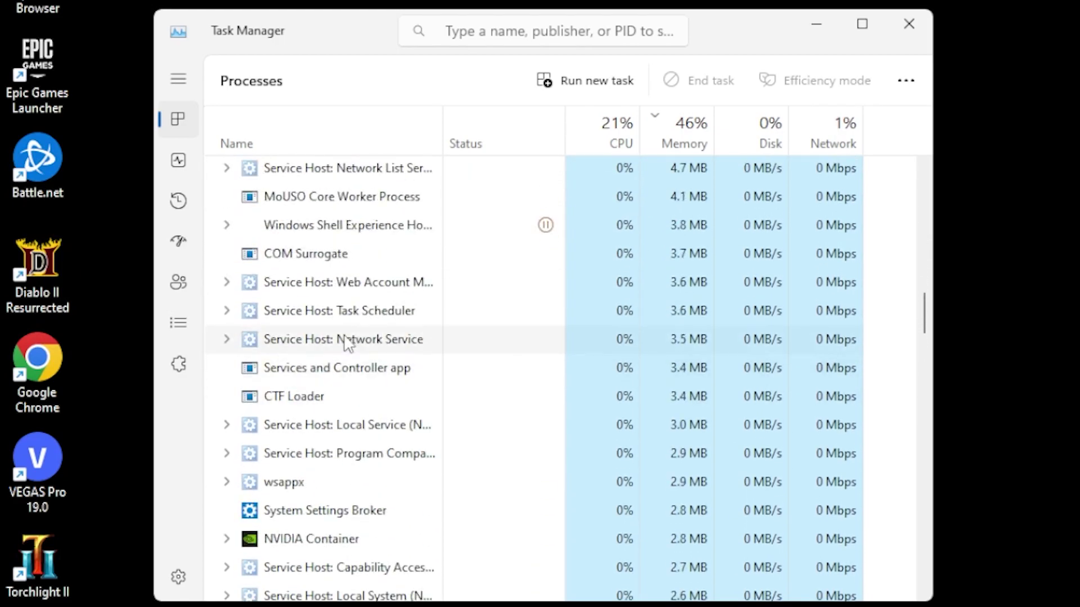